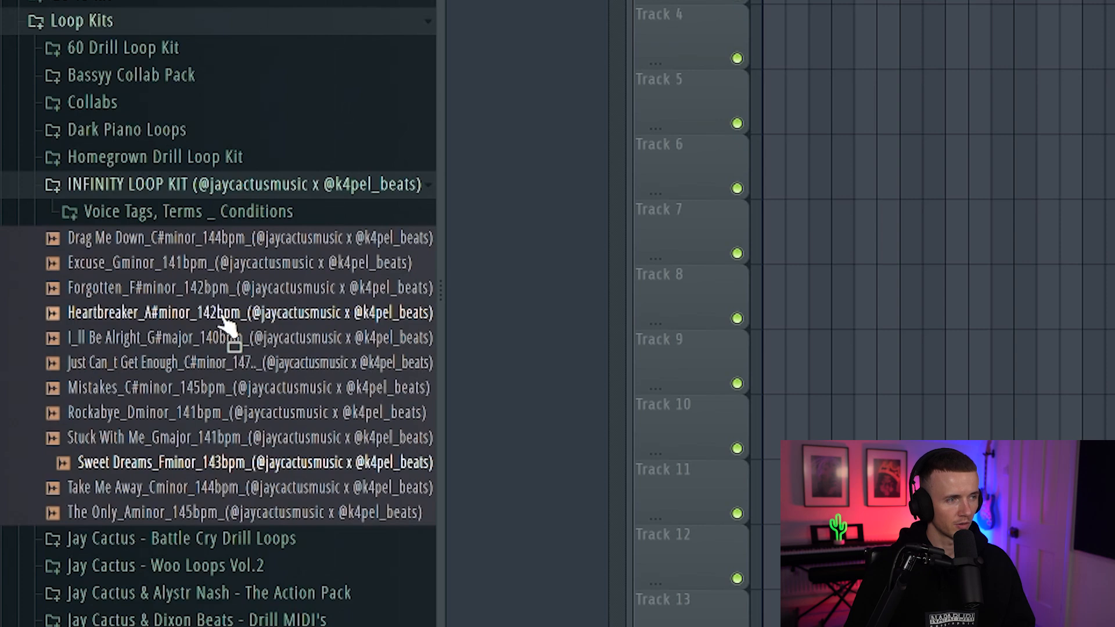
Load the Forgotten_F#minor_142bpm loop into the playlist, then stack its separate stems at bar 1 and duplicate them to bar 9
left_click_drag(224, 289, 623, 199)
left_click_drag(713, 266, 427, 182)
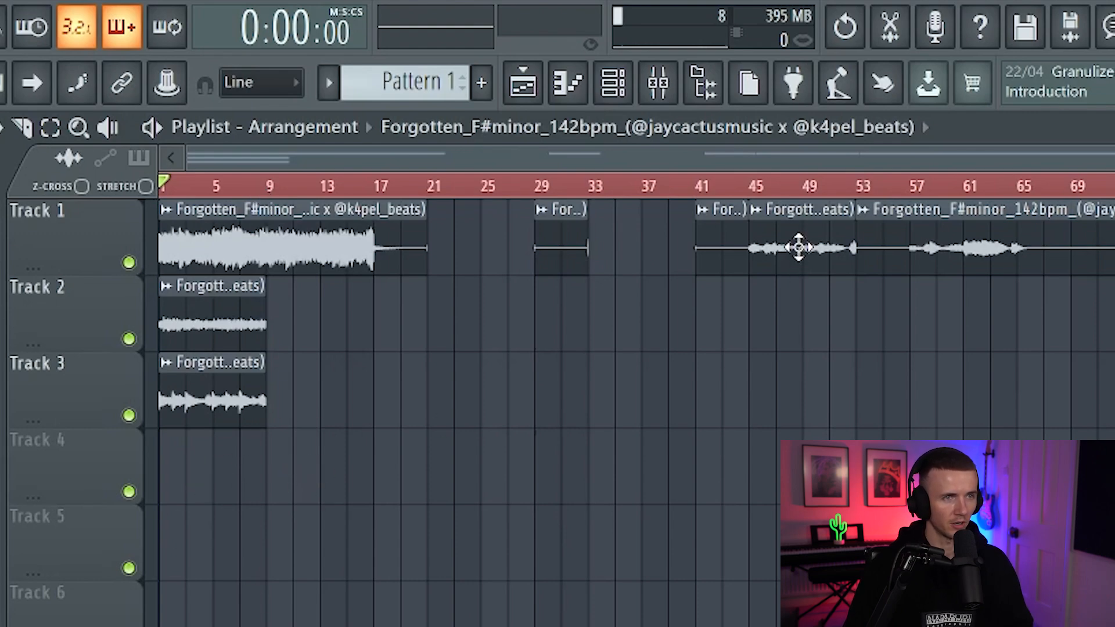
left_click_drag(795, 259, 202, 488)
left_click_drag(964, 259, 313, 563)
left_click_drag(313, 563, 206, 563)
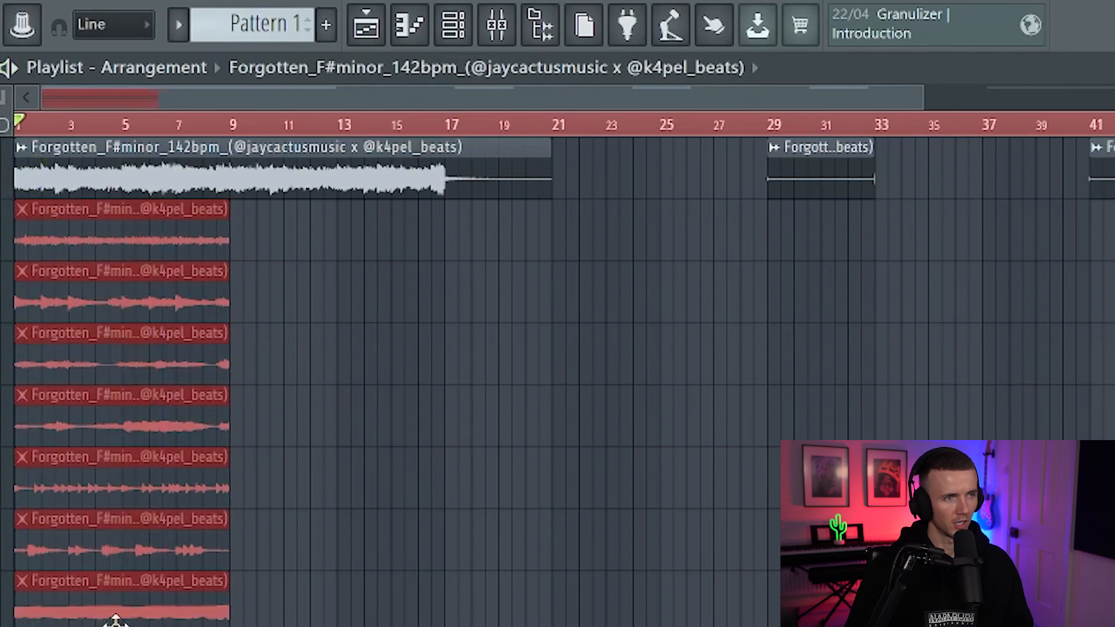
left_click_drag(82, 260, 291, 259)
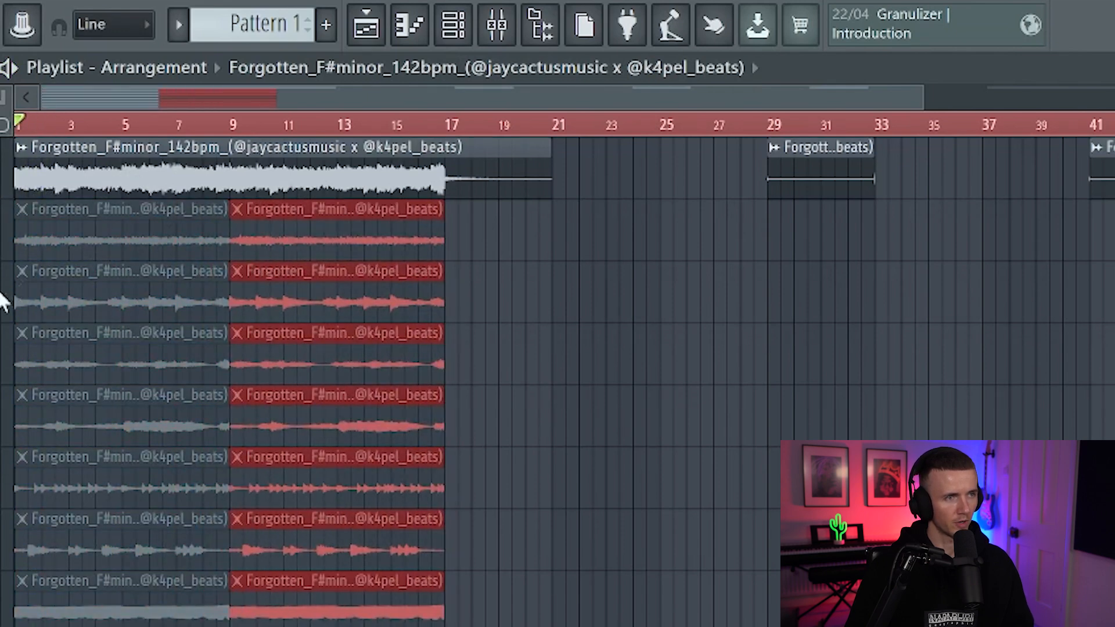
Audition the stems and remove the Track 4 clip from the first eight bars and the Track 5 clip from the second eight
right_click(5, 193)
right_click(94, 360)
right_click(4, 440)
key("space")
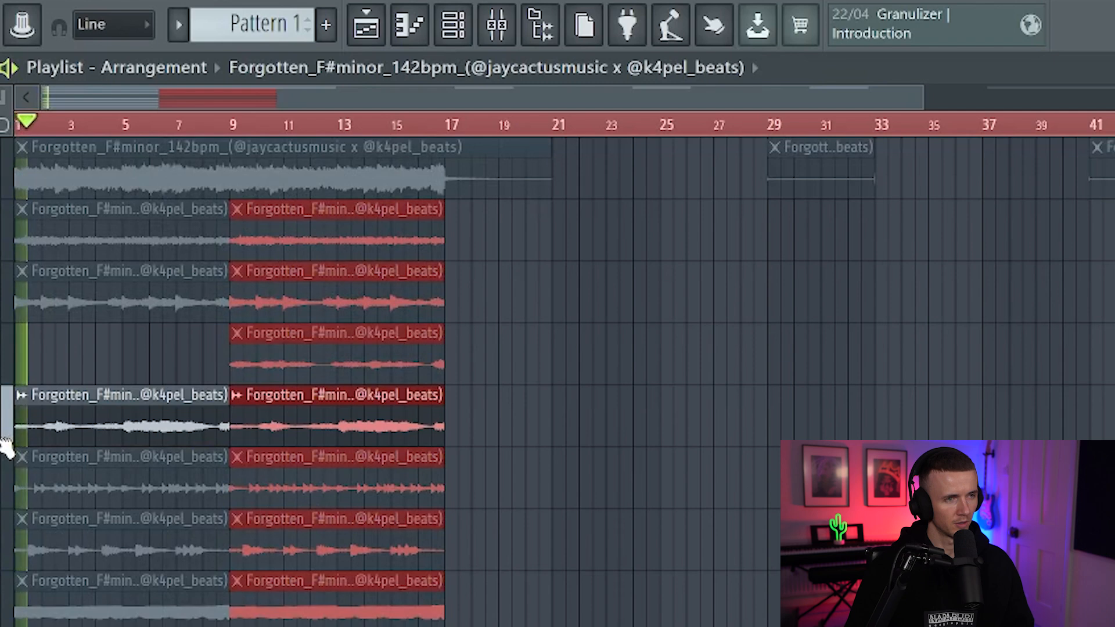
right_click(344, 421)
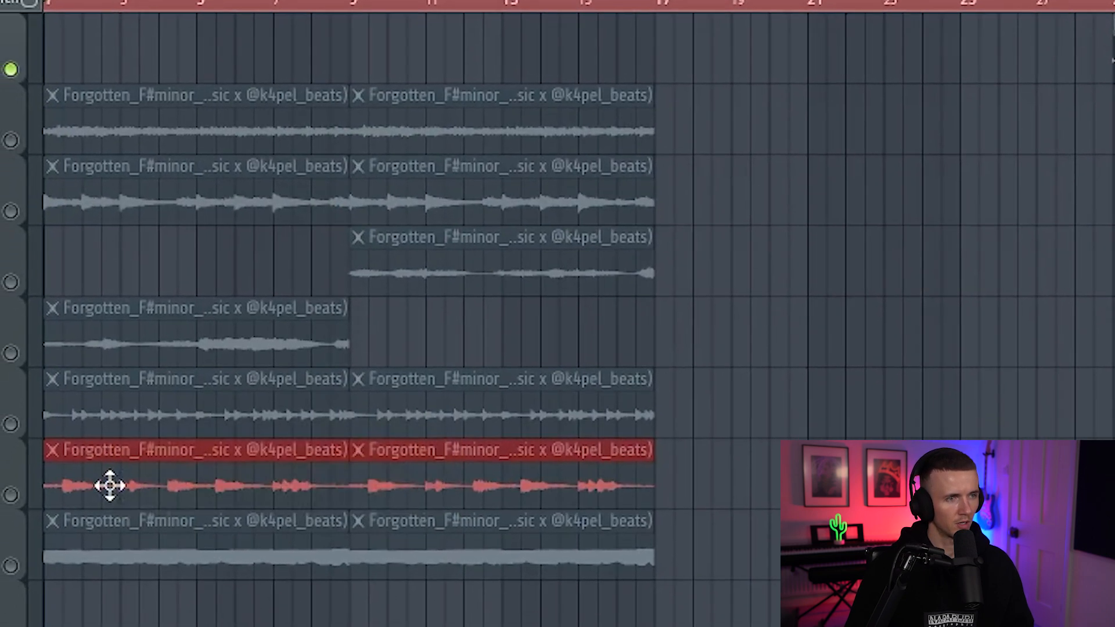
Shift both Track 7 melody clips slightly later and delete the full loop clip from Track 1
left_click_drag(110, 485, 146, 463)
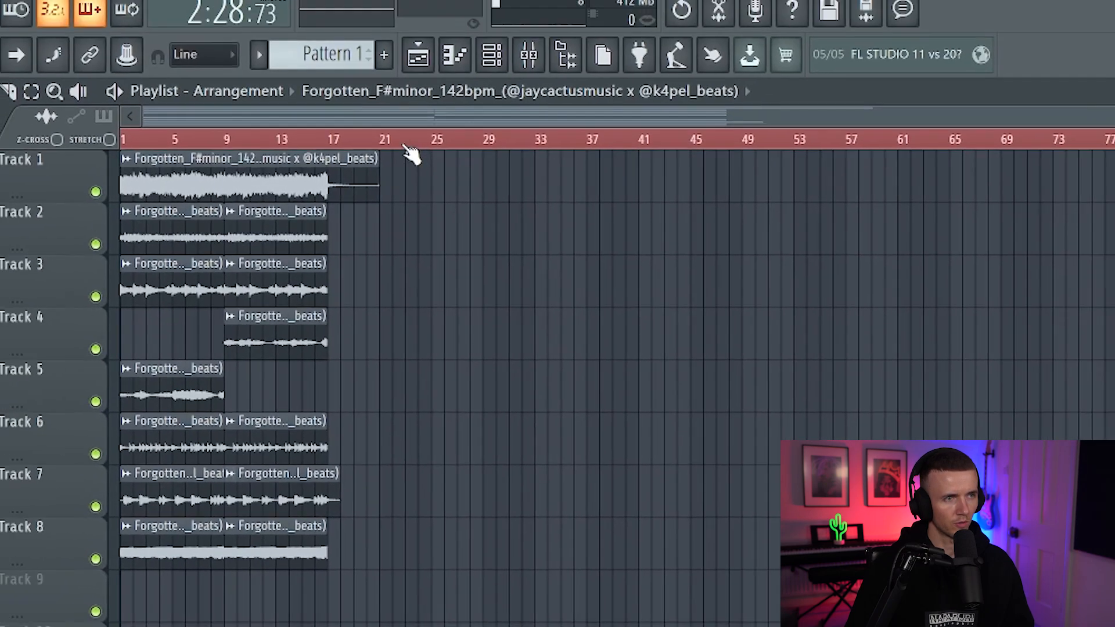
key("space")
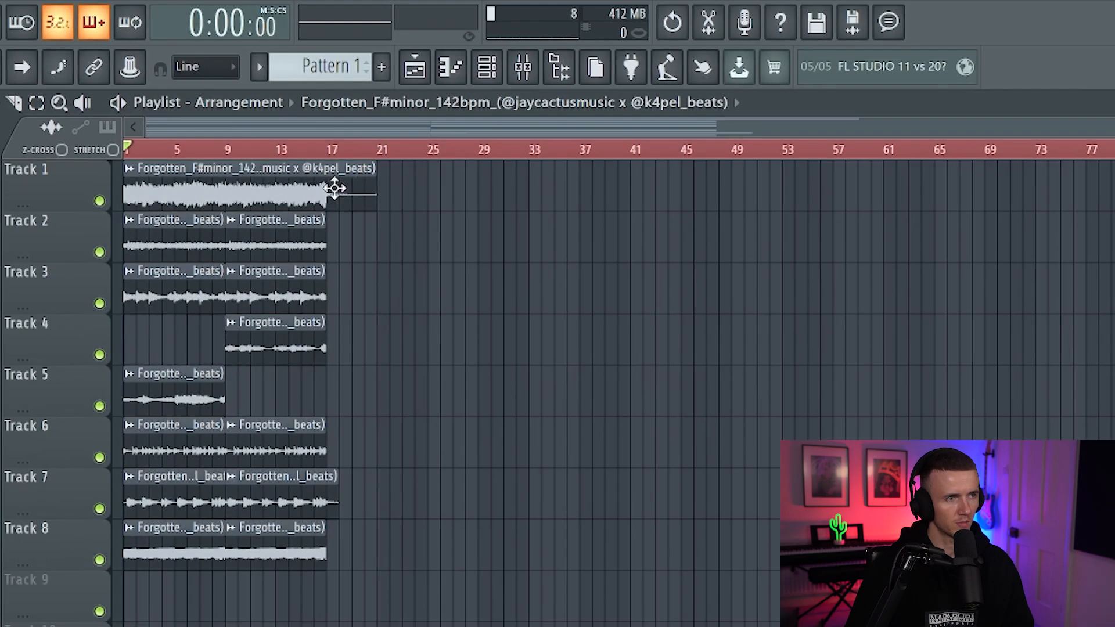
right_click(259, 182)
scroll(119, 460, "up", 5)
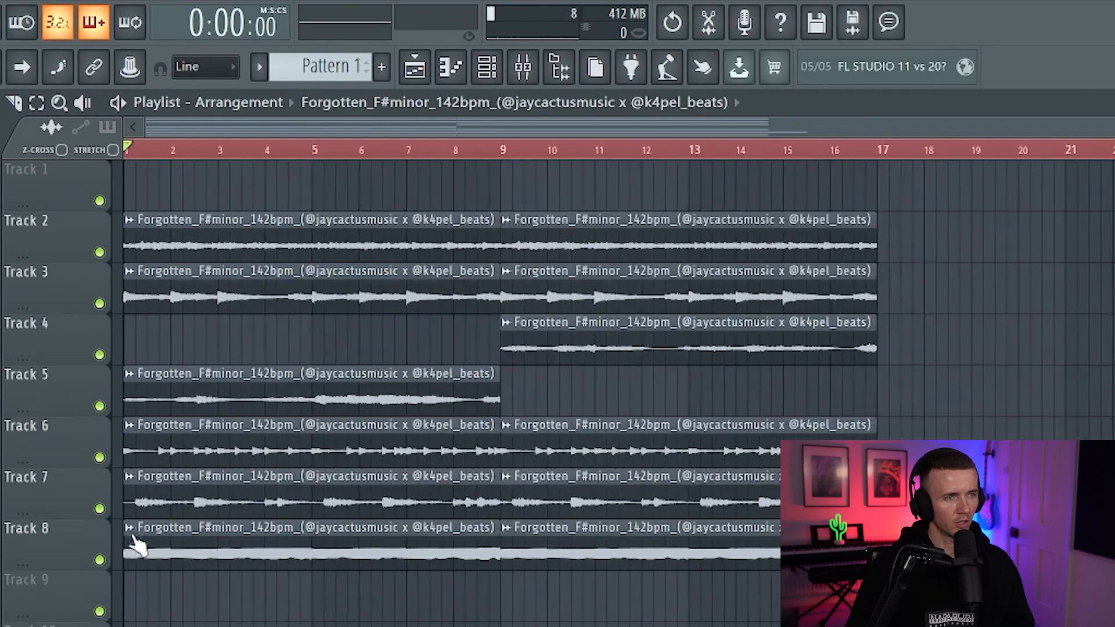
Separate the Track 8 clip as Sub Bass and set the Melody clip's declicking mode to Generic (bleeding)
right_click(138, 544)
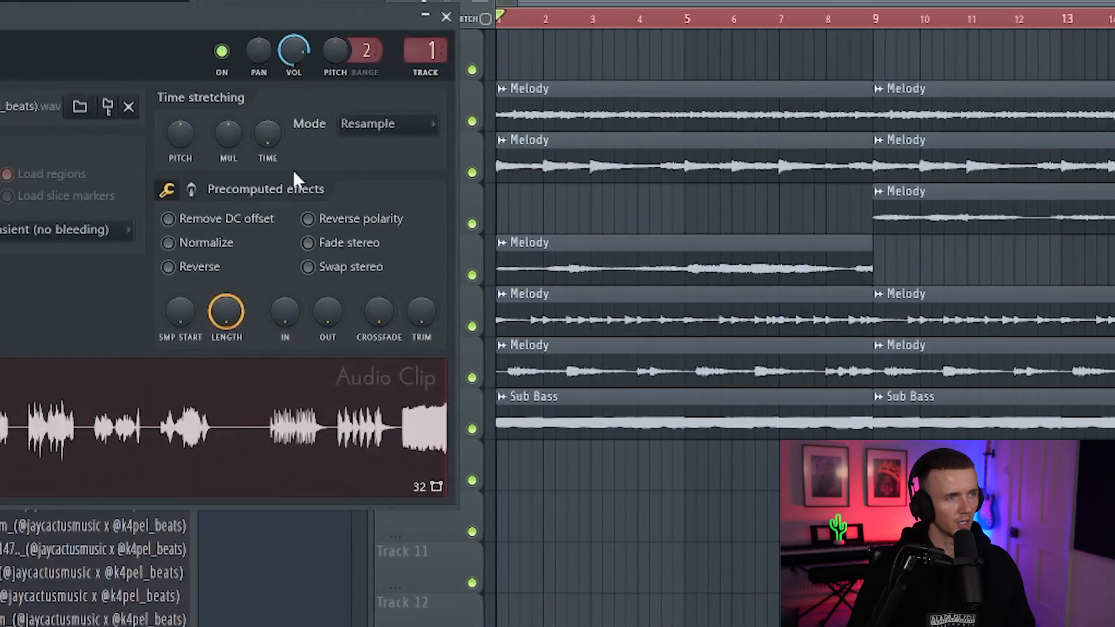
left_click(105, 225)
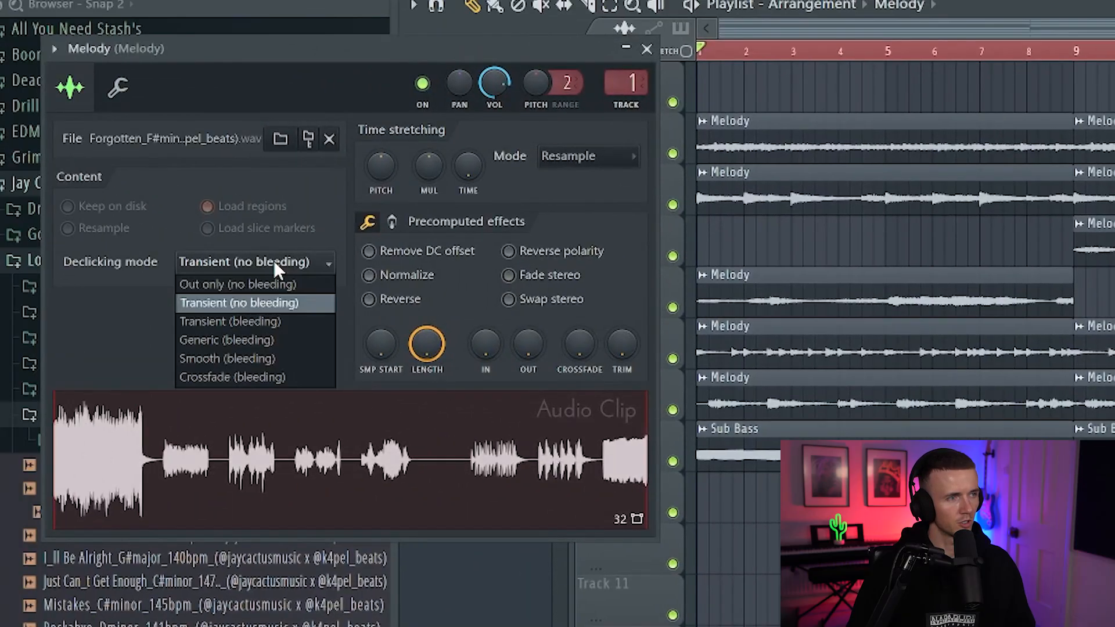
left_click(263, 340)
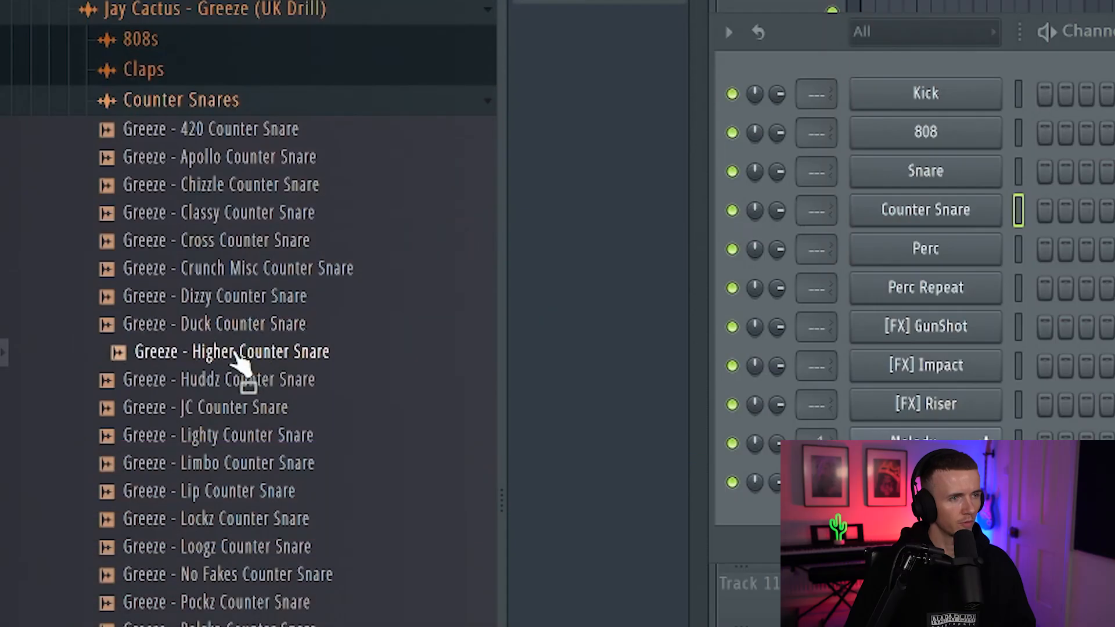
Replace the Counter Snare sample with Greeze - Higher Counter Snare and program its hits, including steps 1, 4, 7, 15 and 17
left_click_drag(235, 357, 941, 215)
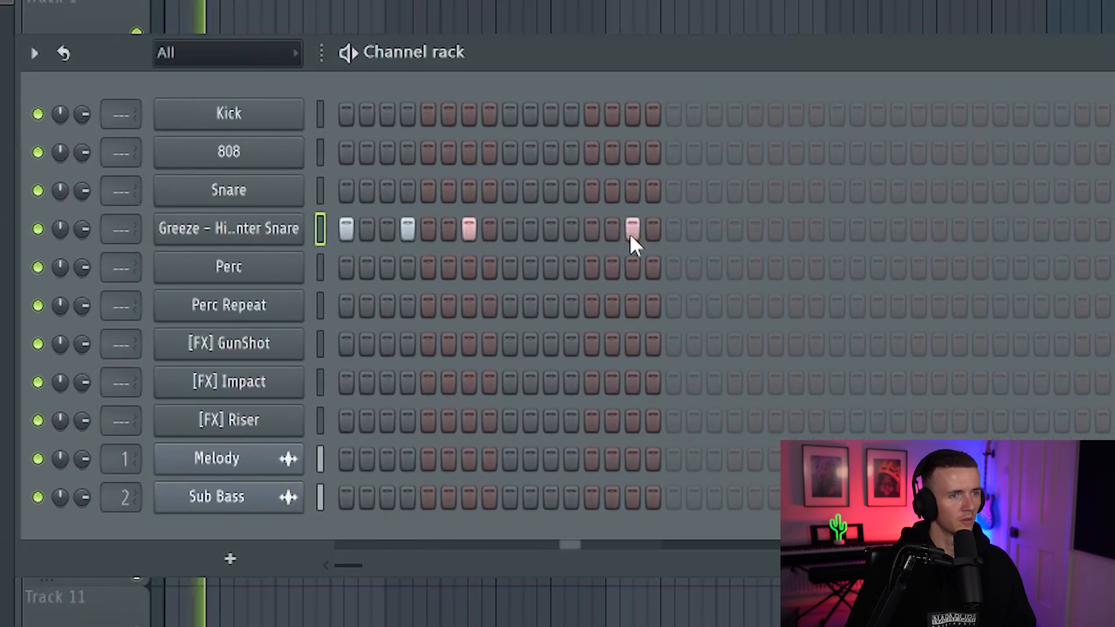
left_click(673, 230)
key("space")
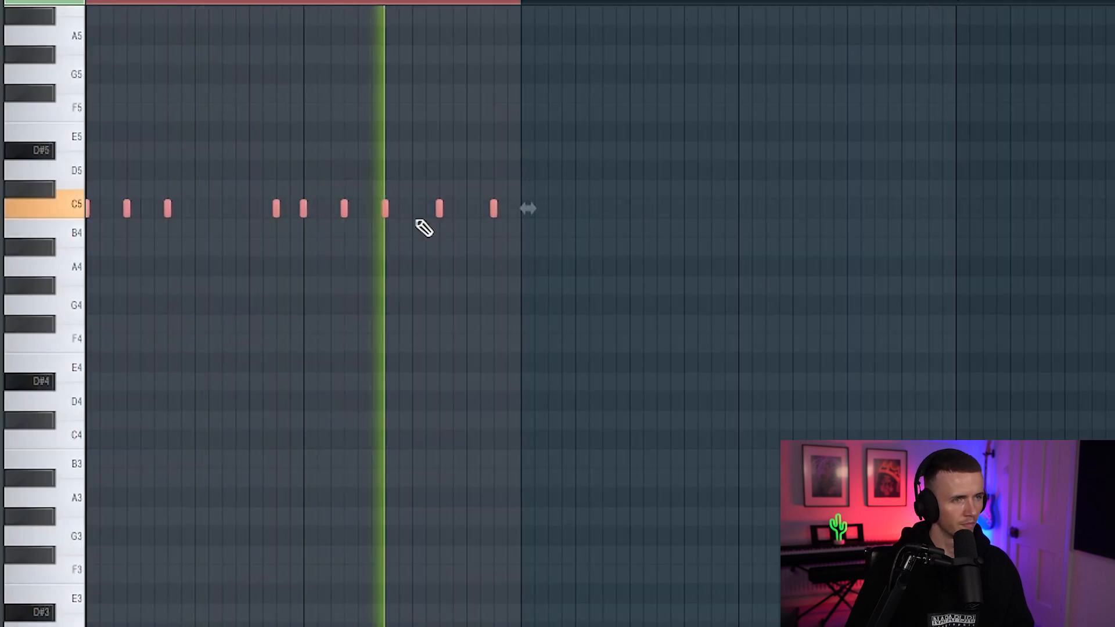
Duplicate the two-bar counter snare pattern to fill four bars and raise all its notes from C5 to E5
key("ctrl+b")
left_click(526, 366, "ctrl")
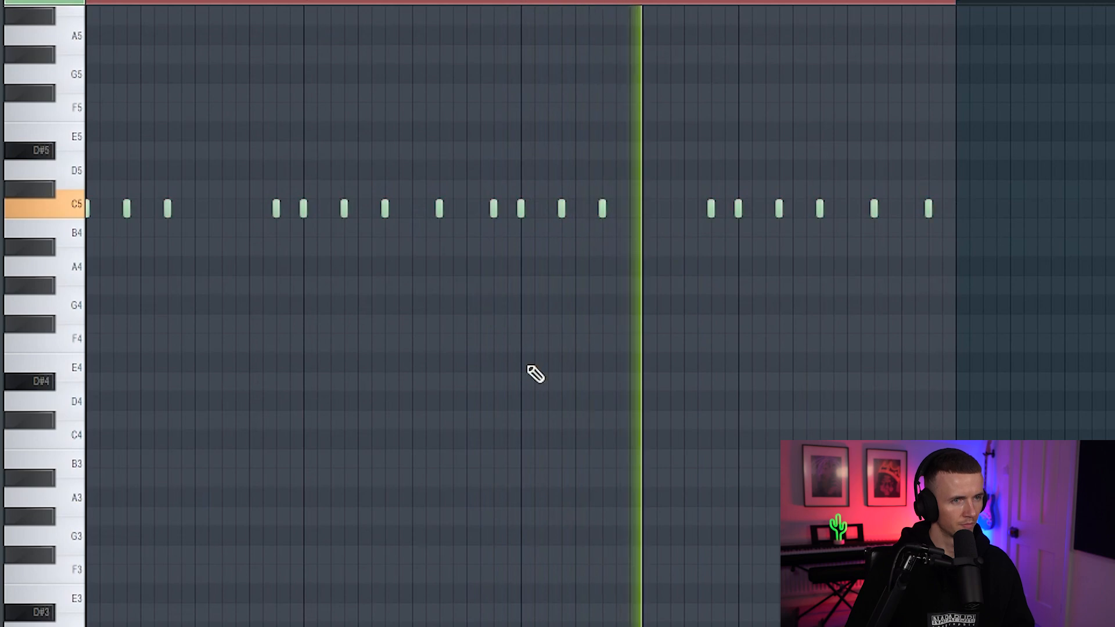
scroll(529, 373, "down", 1)
scroll(530, 373, "up", 1)
scroll(530, 373, "up", 1)
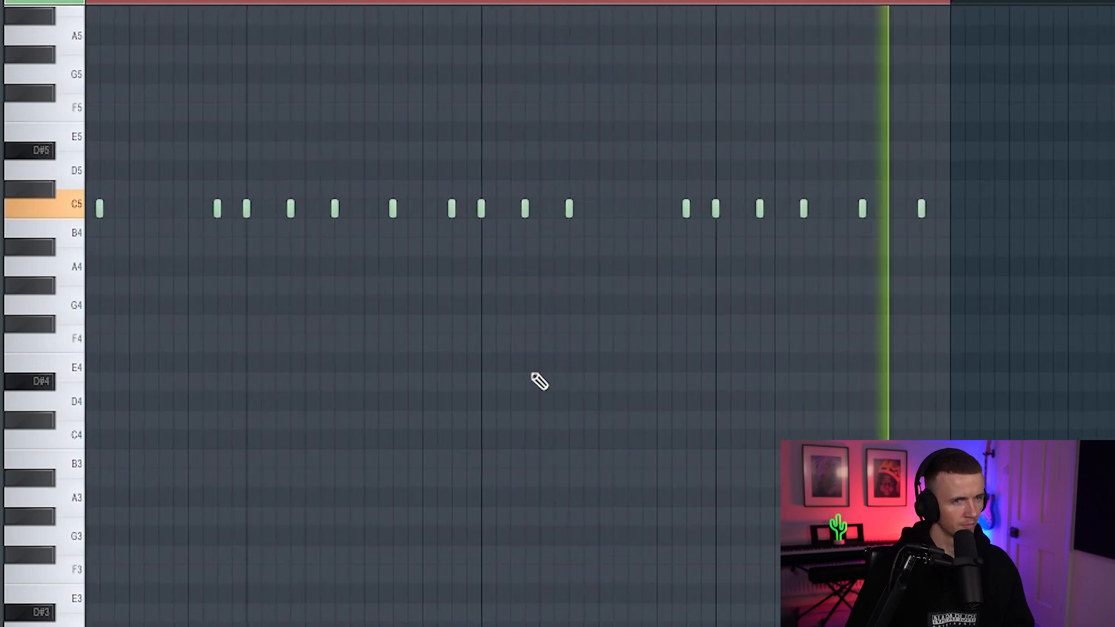
scroll(530, 373, "down", 1)
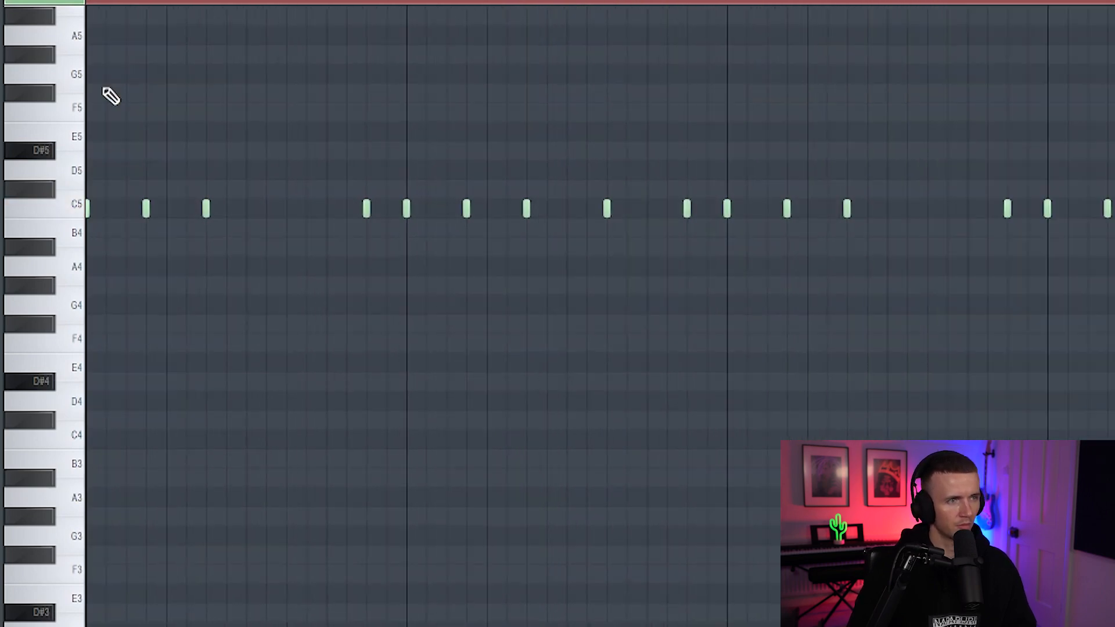
key("shift+Up")
key("shift+Up")
key("shift+Up")
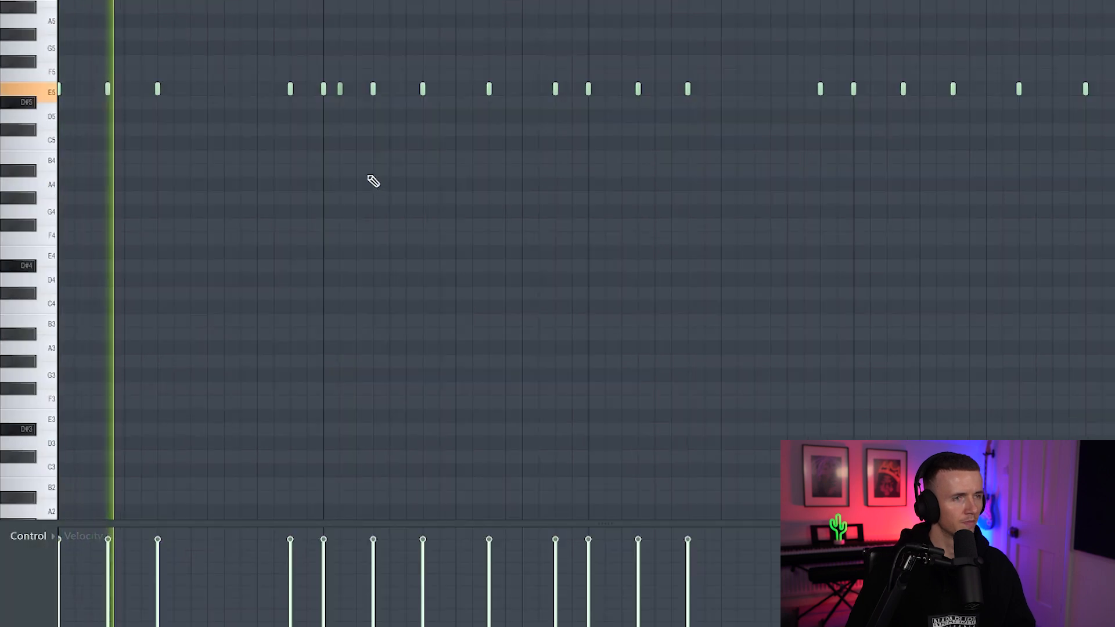
Add a roll of four short E5 notes to the counter snare pattern
scroll(352, 139, "up", 1)
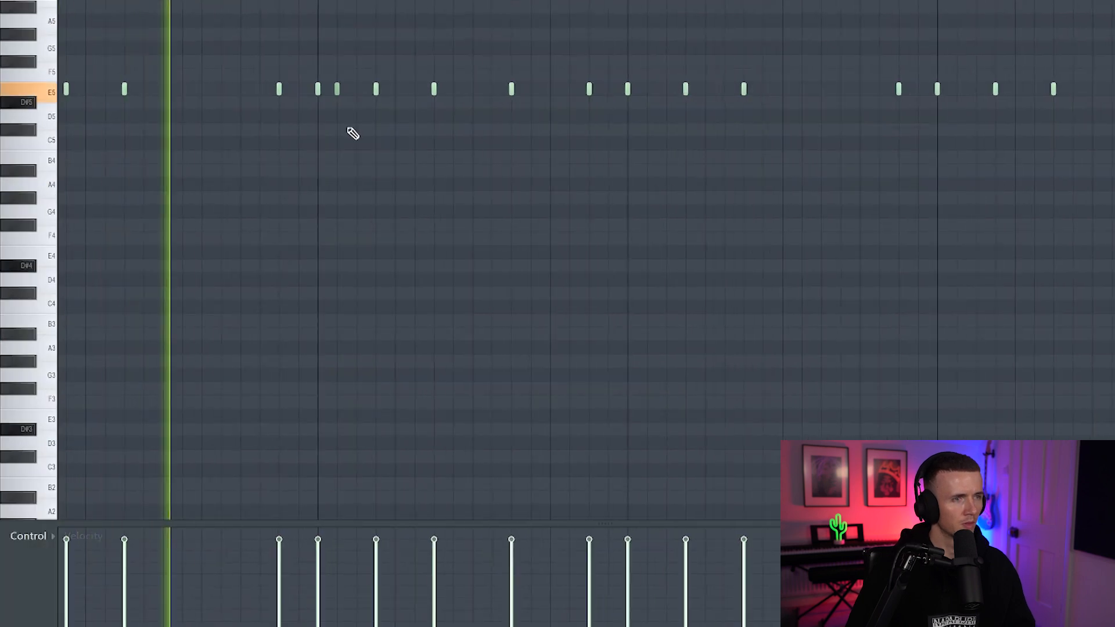
left_click(473, 89)
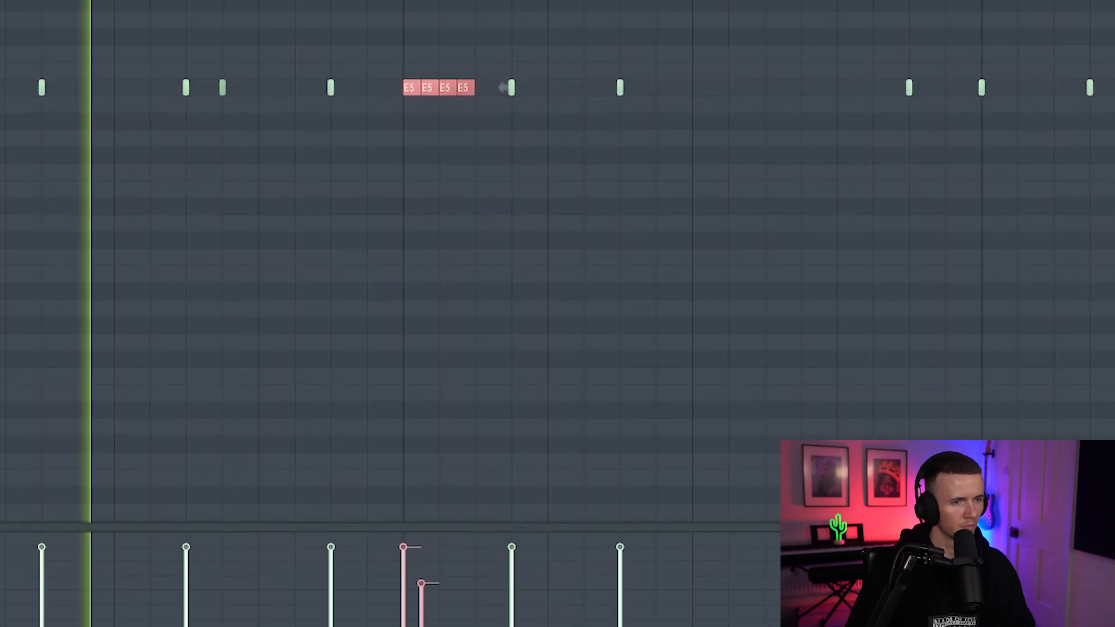
left_click(564, 267, "ctrl")
Add pitch variation after the counter snare roll with longer notes at E5, A#5 and C#5
scroll(565, 268, "down", 1)
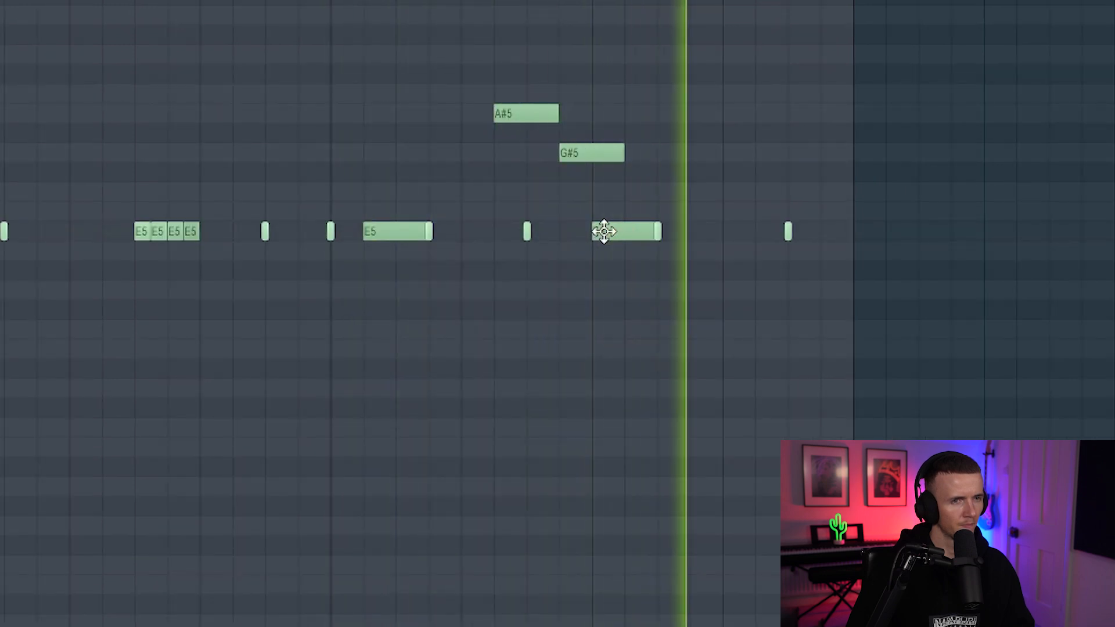
left_click_drag(603, 231, 603, 190)
left_click(650, 232)
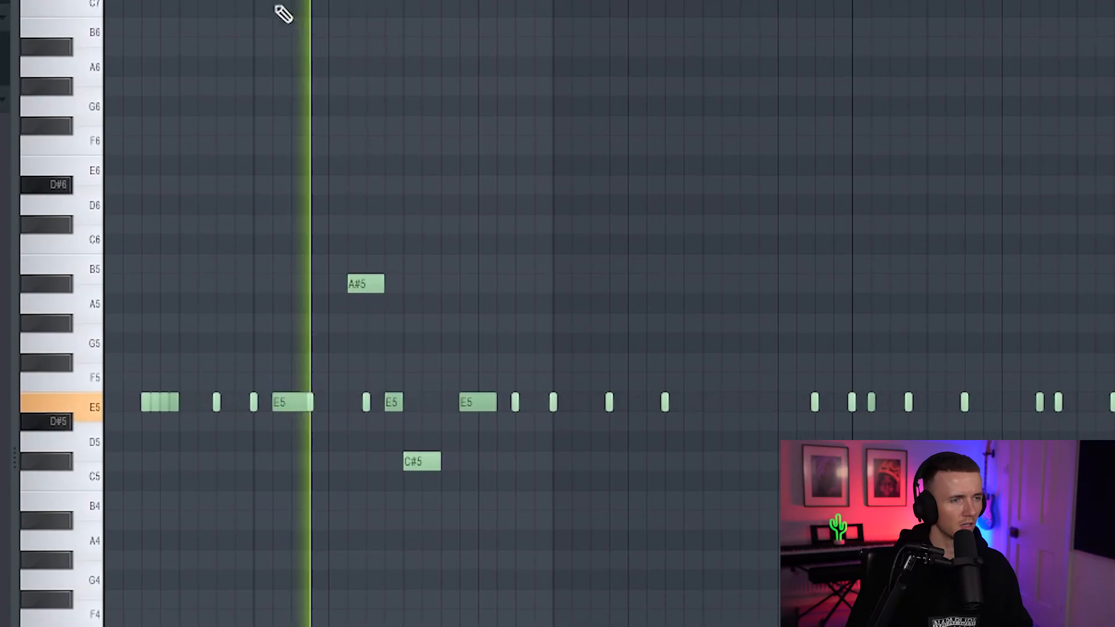
scroll(500, 302, "down", 4)
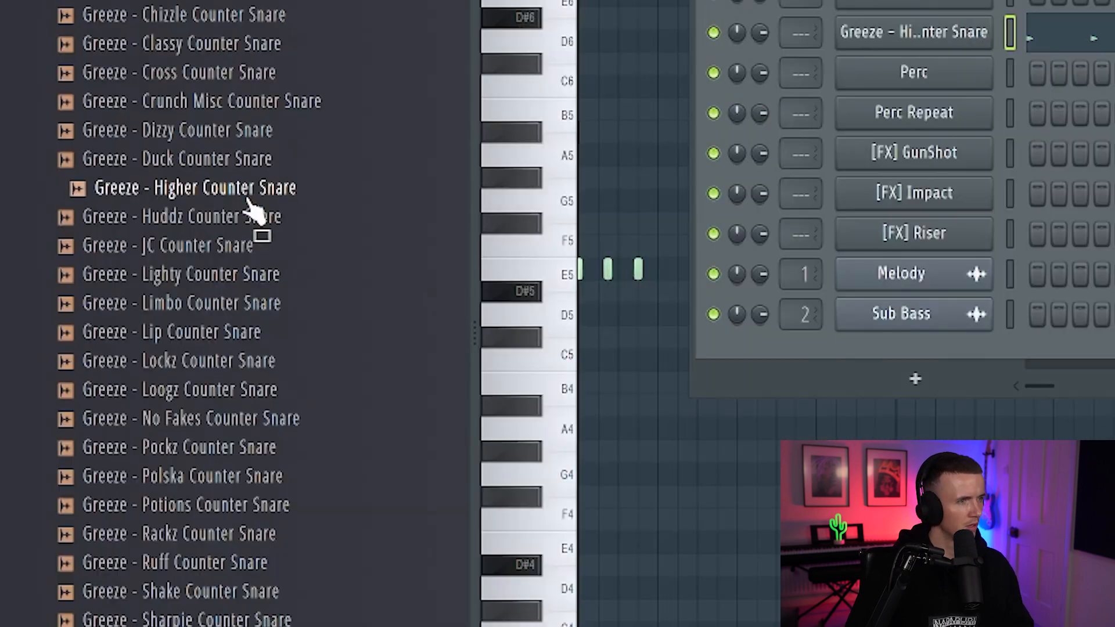
Swap the counter snare sample for Greeze - Lighty Counter Snare and add Greeze - Classy Counter Snare on a new channel with the same notes
left_click_drag(230, 279, 912, 41)
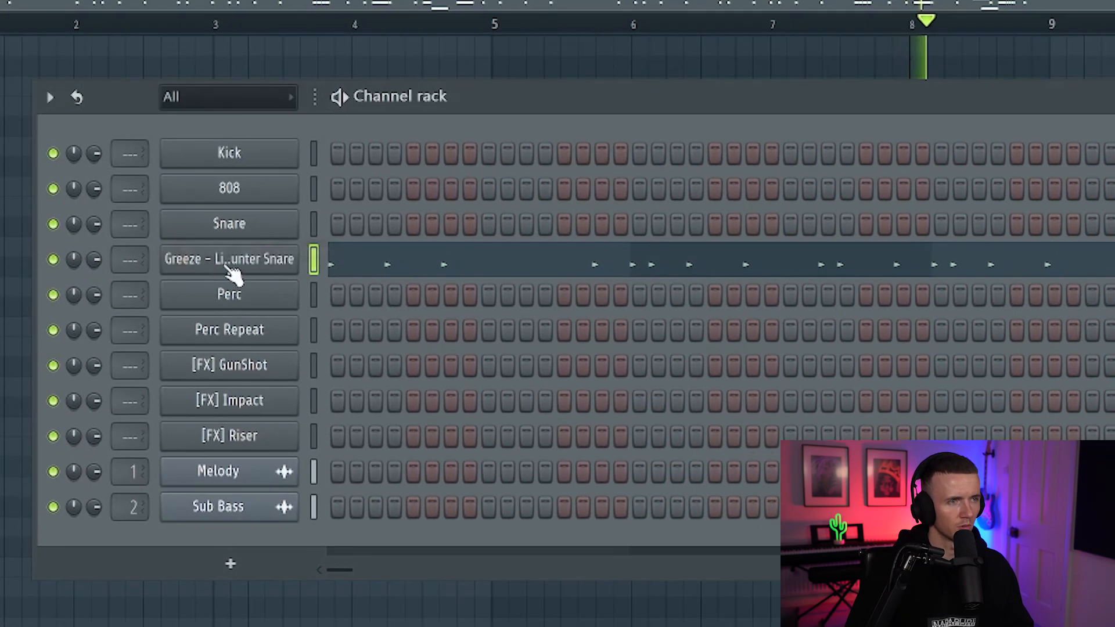
left_click_drag(229, 279, 267, 255)
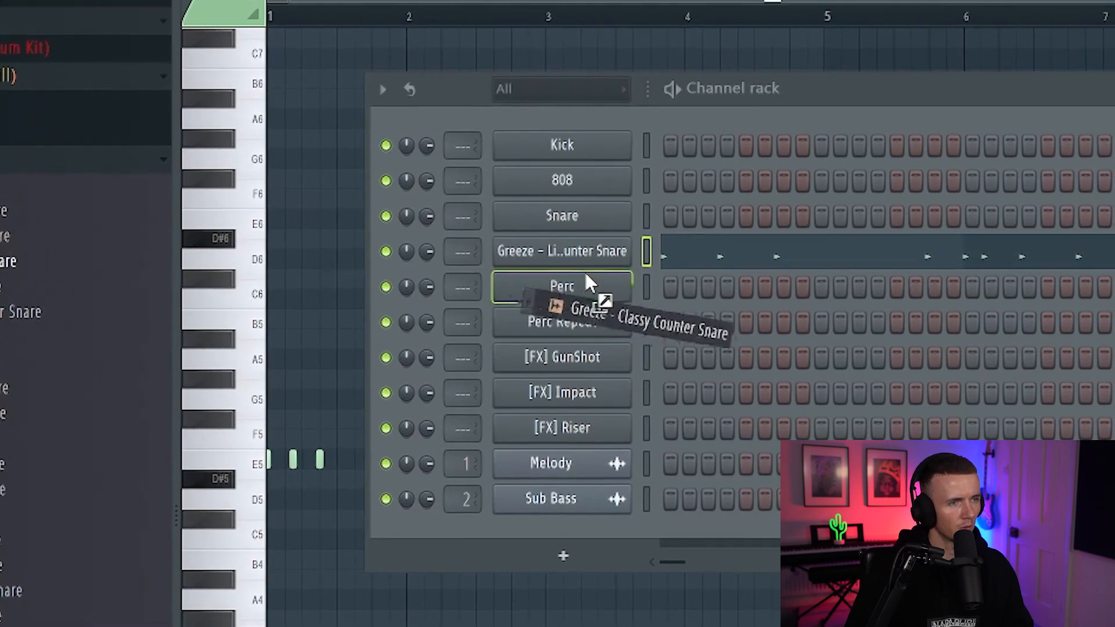
left_click(284, 242)
left_click(289, 275)
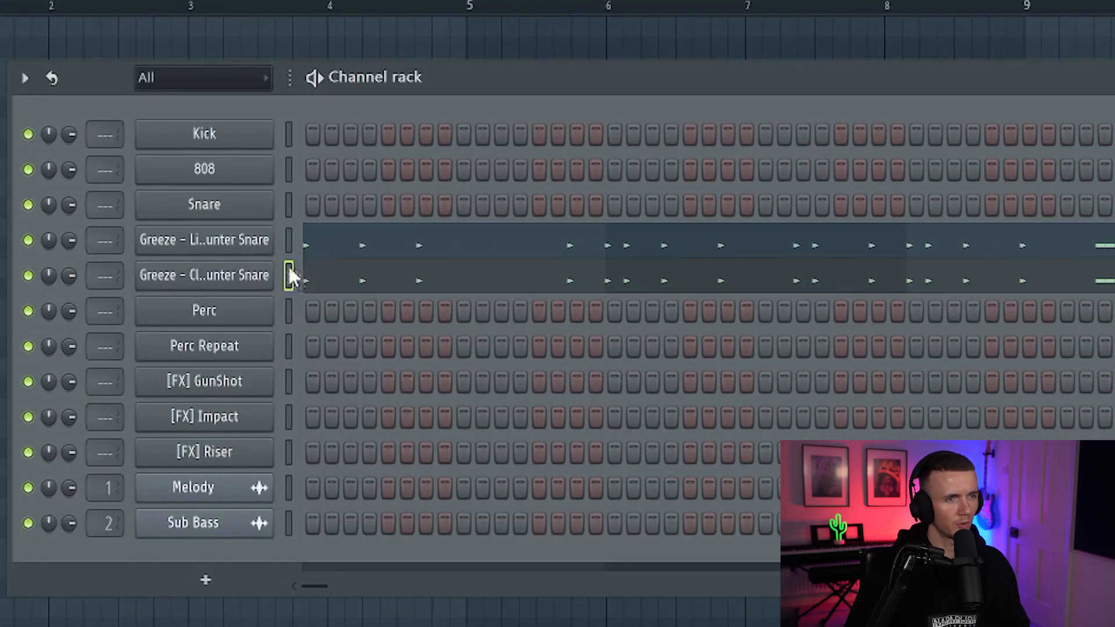
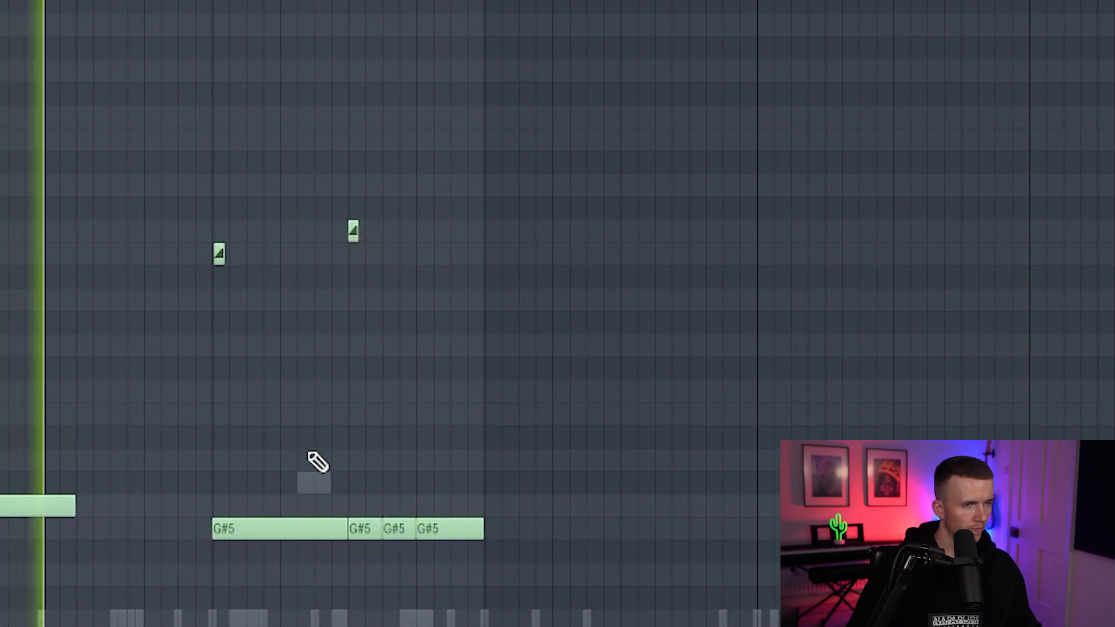
Delete the first slide note and the long G#5 note beneath it from the 808 pattern
right_click(219, 254)
right_click(291, 528)
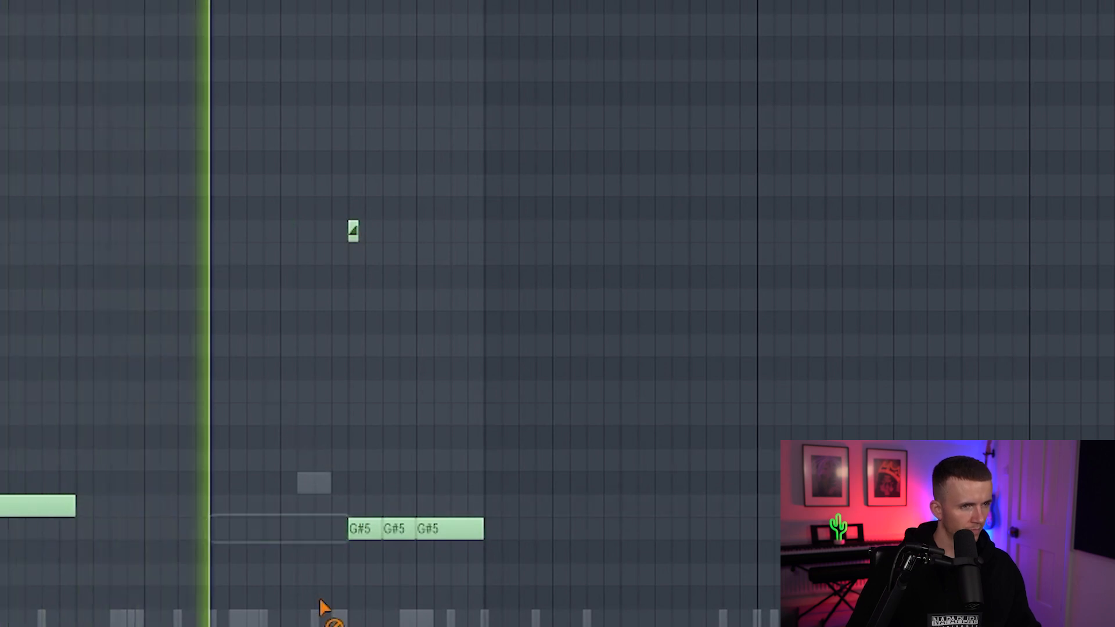
Duplicate the long A4 808 note and its A5 slide note one bar later, just before the G#4 notes
scroll(362, 584, "up", 2)
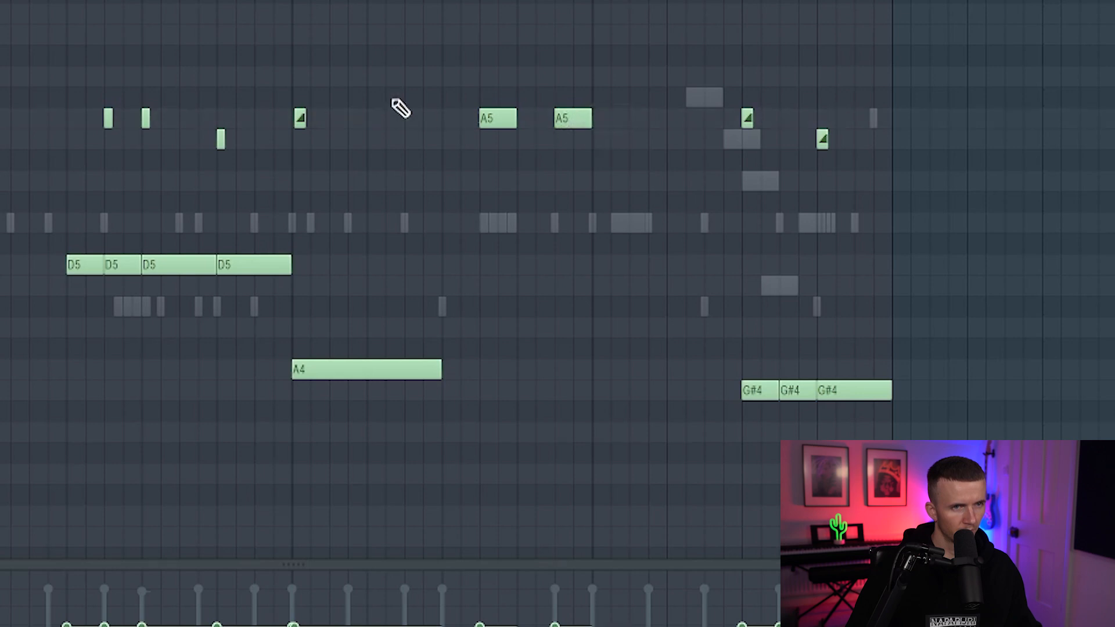
left_click_drag(381, 87, 608, 364)
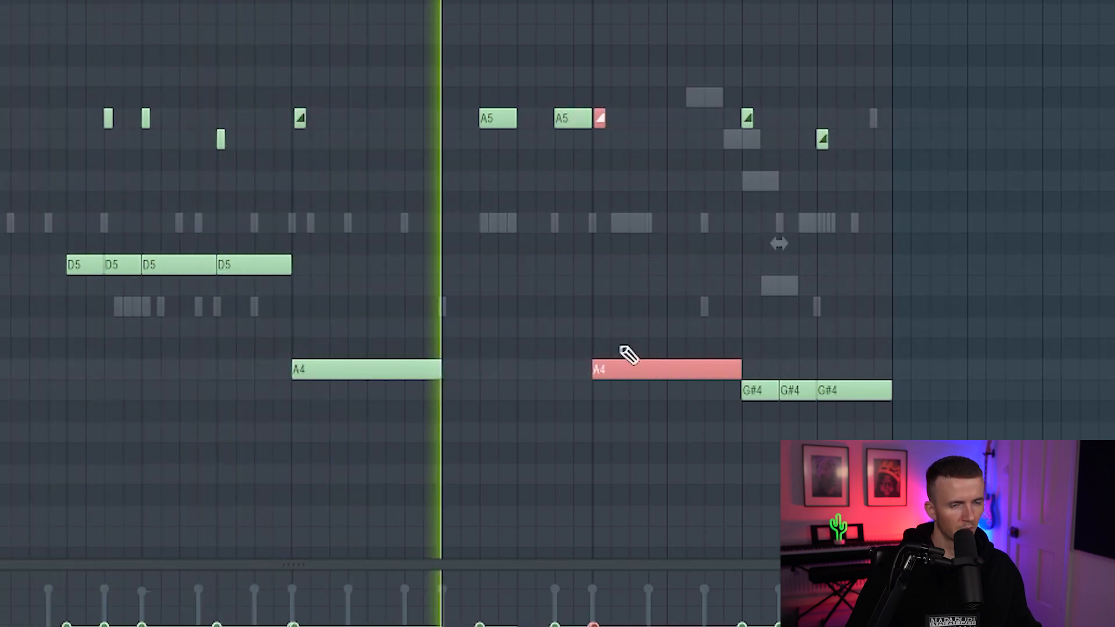
scroll(629, 320, "up", 2)
left_click(629, 308, "ctrl")
key("space")
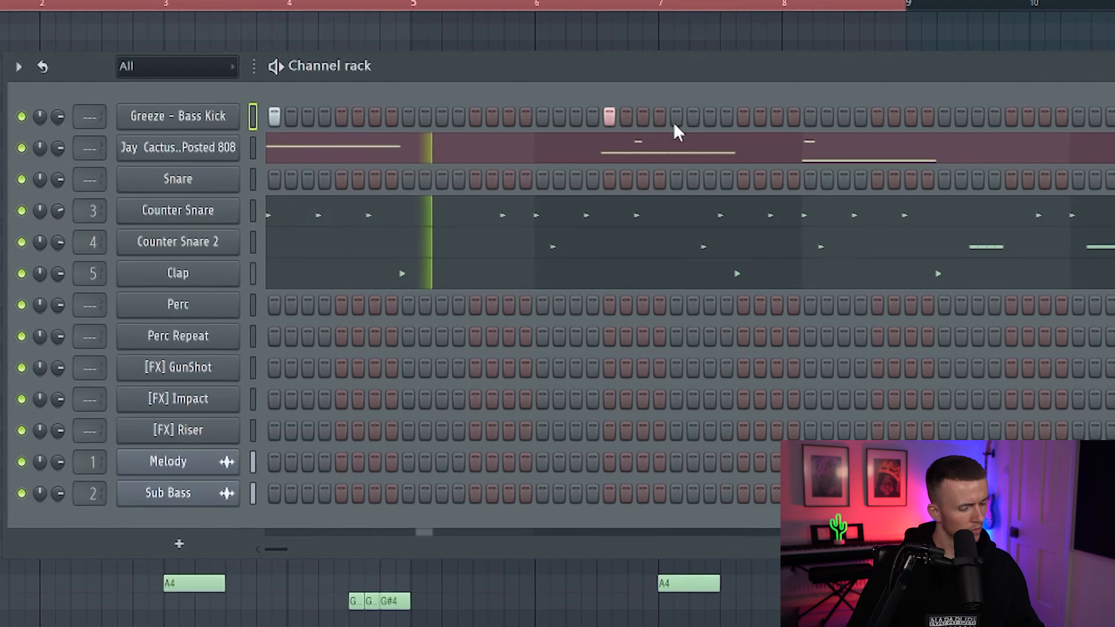
Place Greeze - Bass Kick hits across the pattern to follow the 808 rhythm, including step 33, and continue them into the later bars
left_click(804, 116)
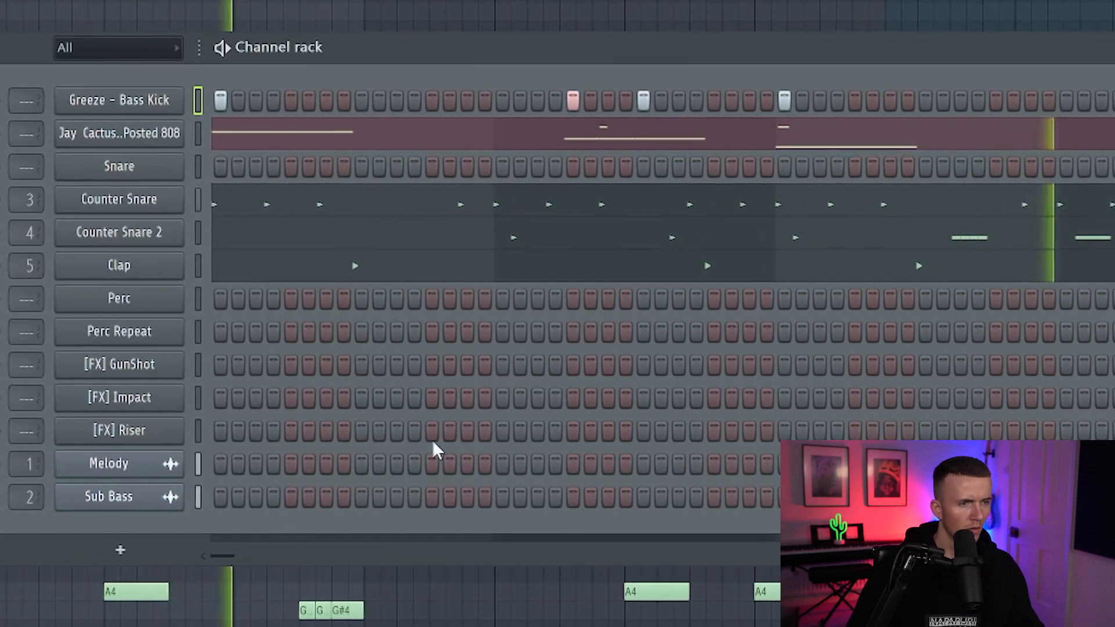
left_click_drag(240, 554, 272, 554)
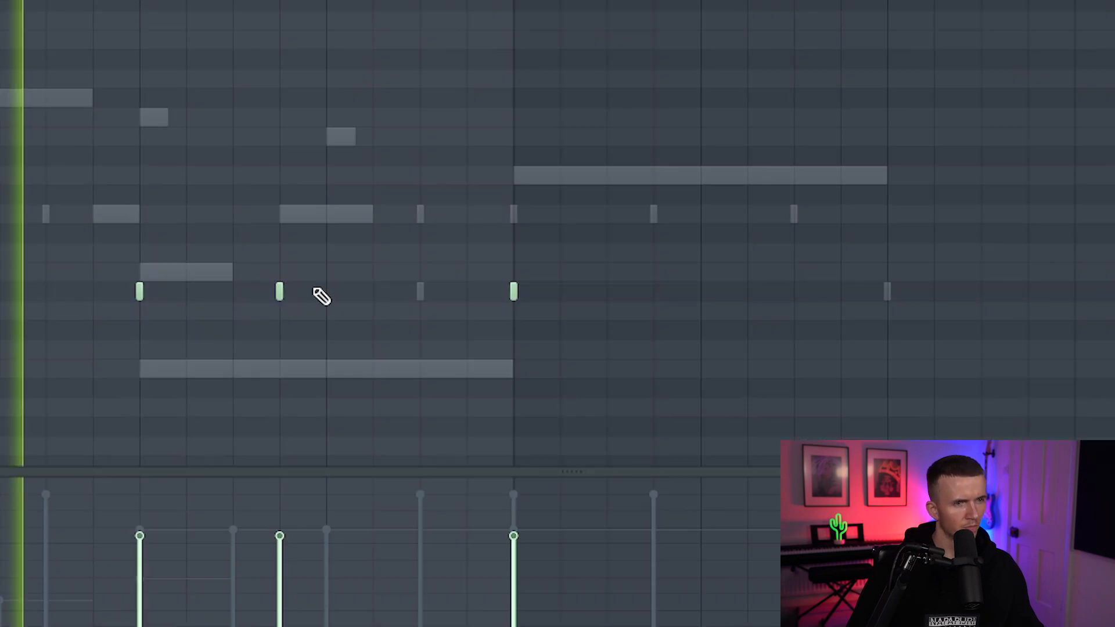
scroll(316, 288, "down", 2)
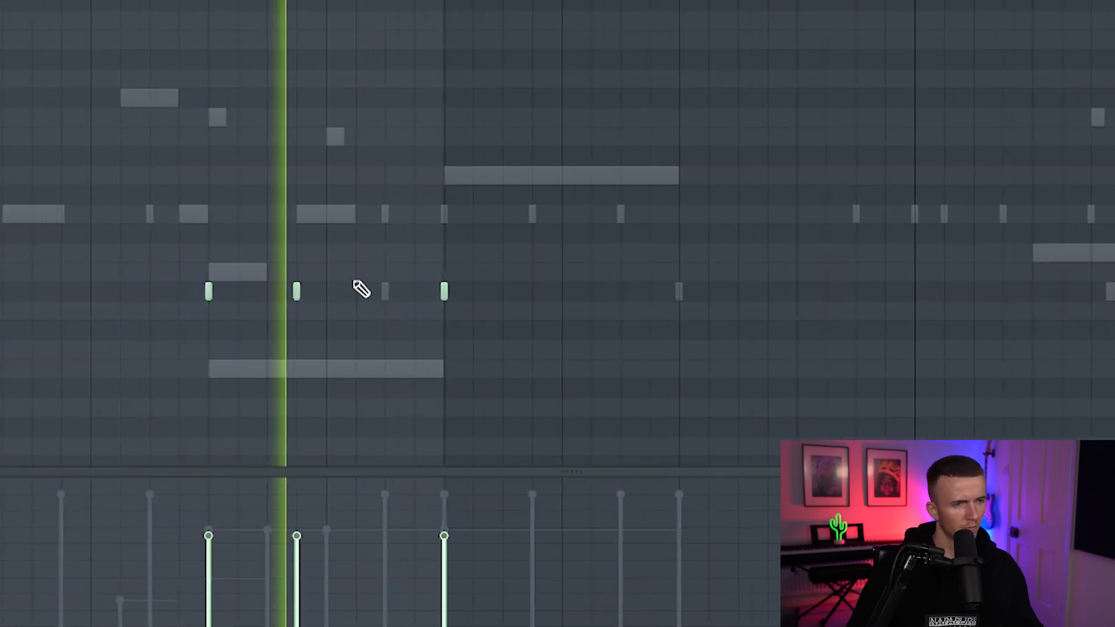
scroll(354, 284, "down", 3)
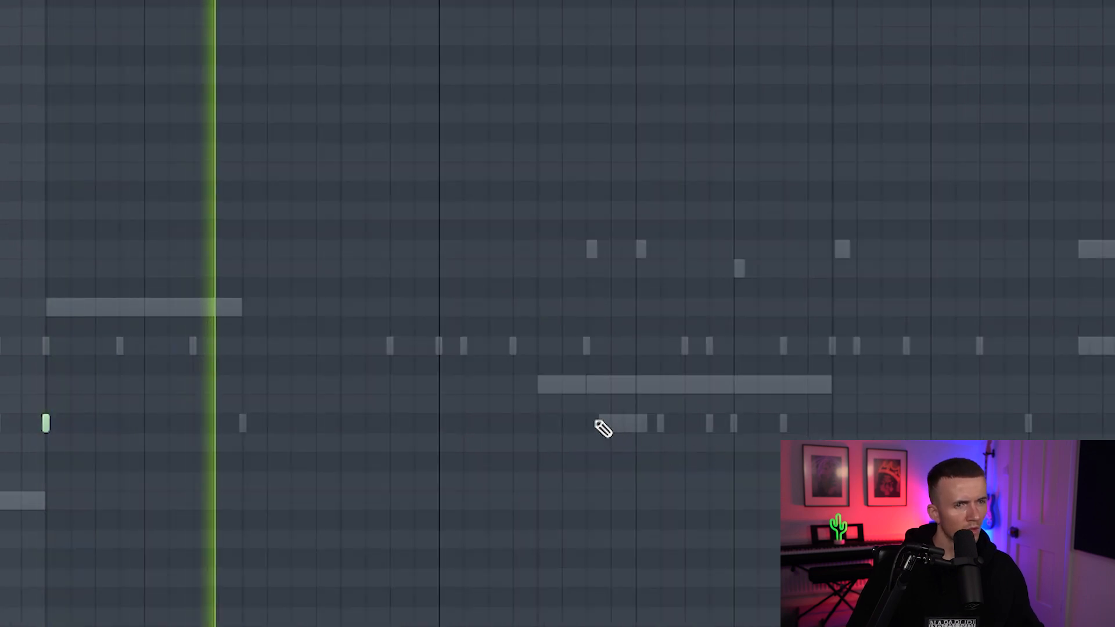
left_click(597, 424)
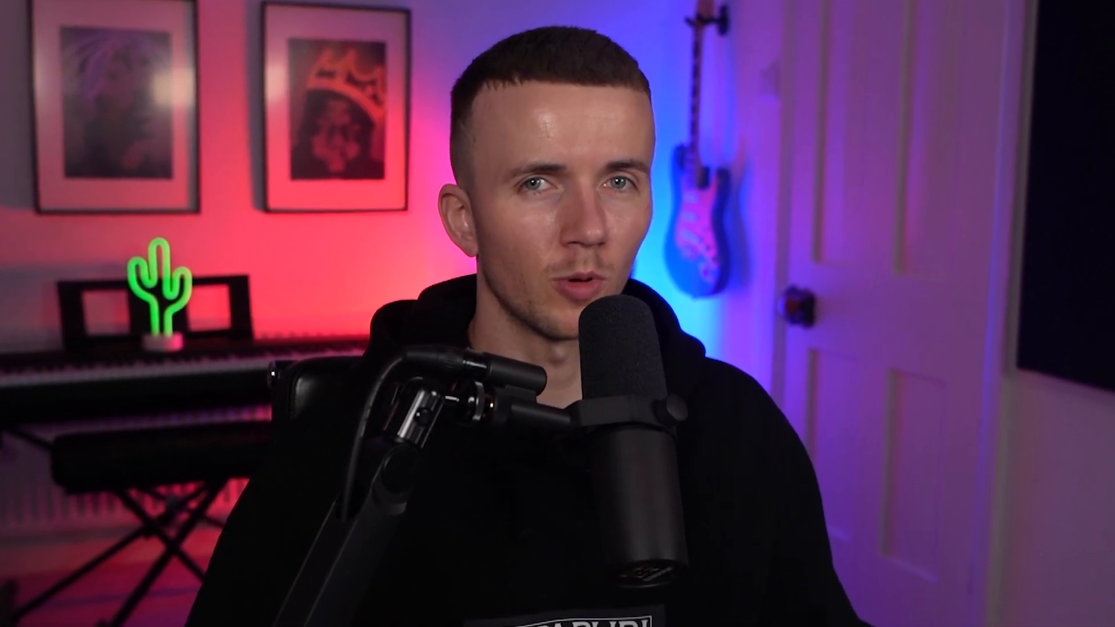
Continue the Greeze - Cactus Stomp rhythm with hits on steps 21 and 25, and pan its notes alternately left and right
left_click_drag(149, 346, 284, 296)
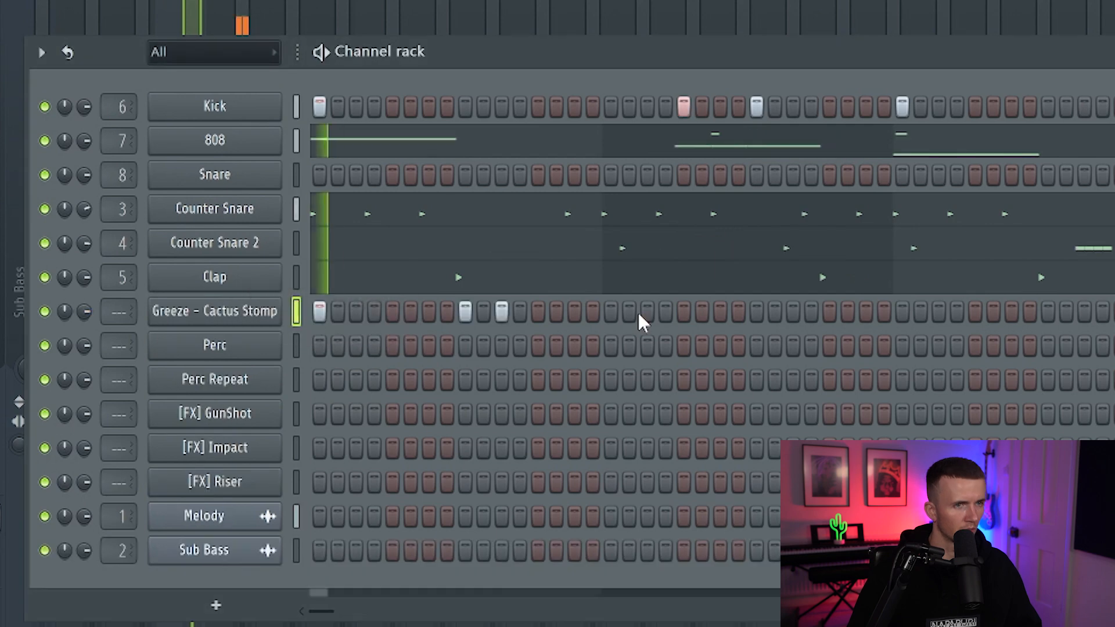
left_click(684, 312)
left_click(756, 311)
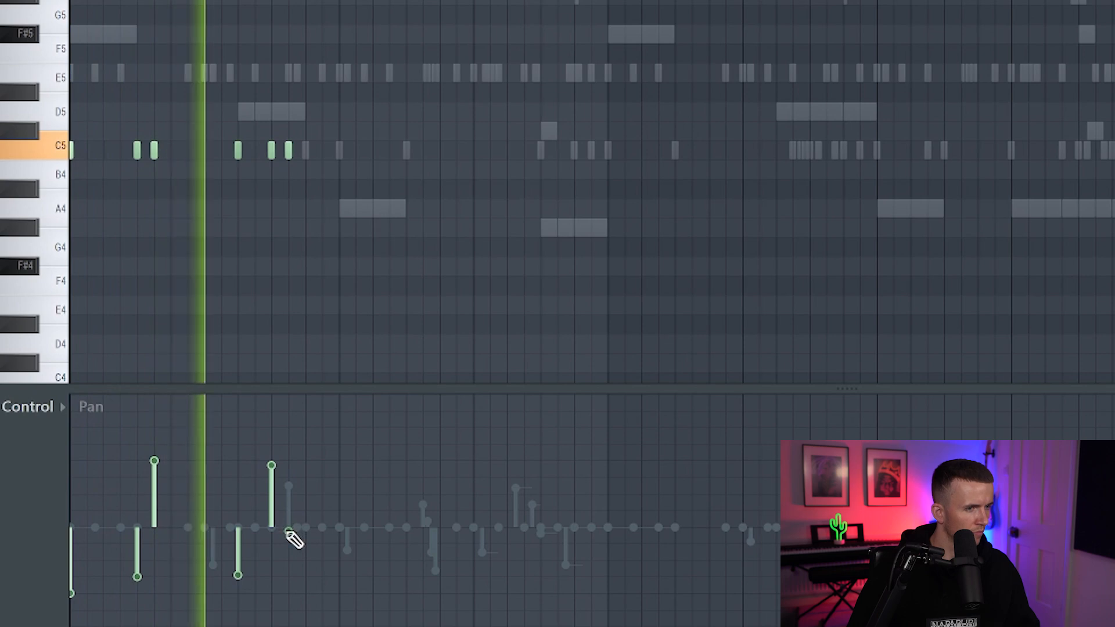
mouse_move(287, 532)
left_mouse_down()
mouse_move(290, 495)
mouse_move(273, 503)
mouse_move(292, 484)
left_mouse_up()
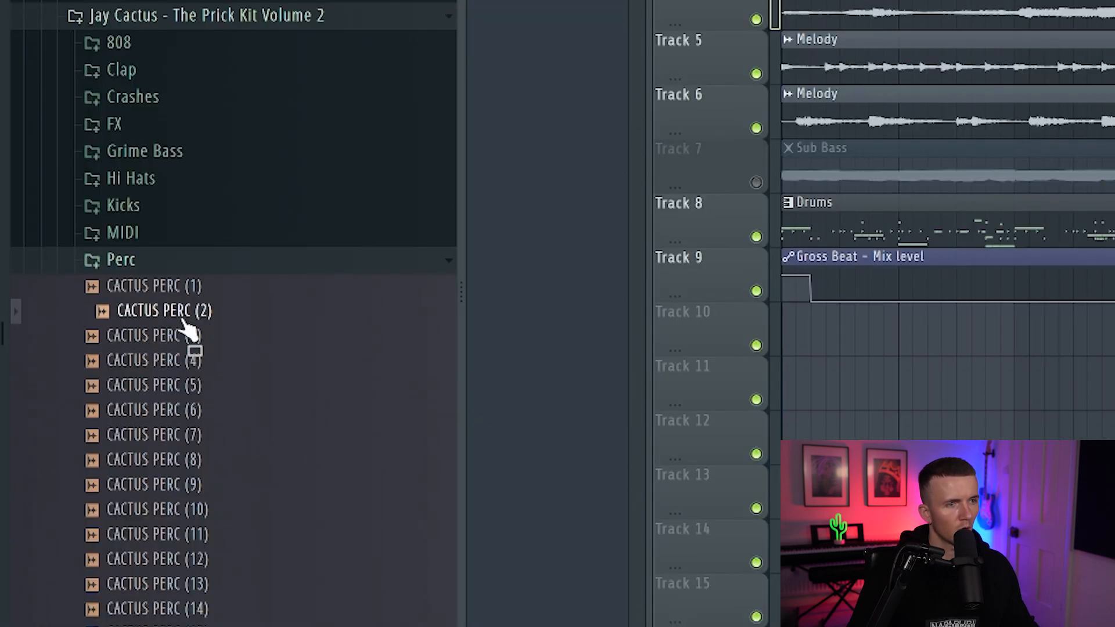
Place CACTUS PERC (2) on track 10 halfway through the first section and fit its sample to the tempo
left_click_drag(189, 333, 894, 345)
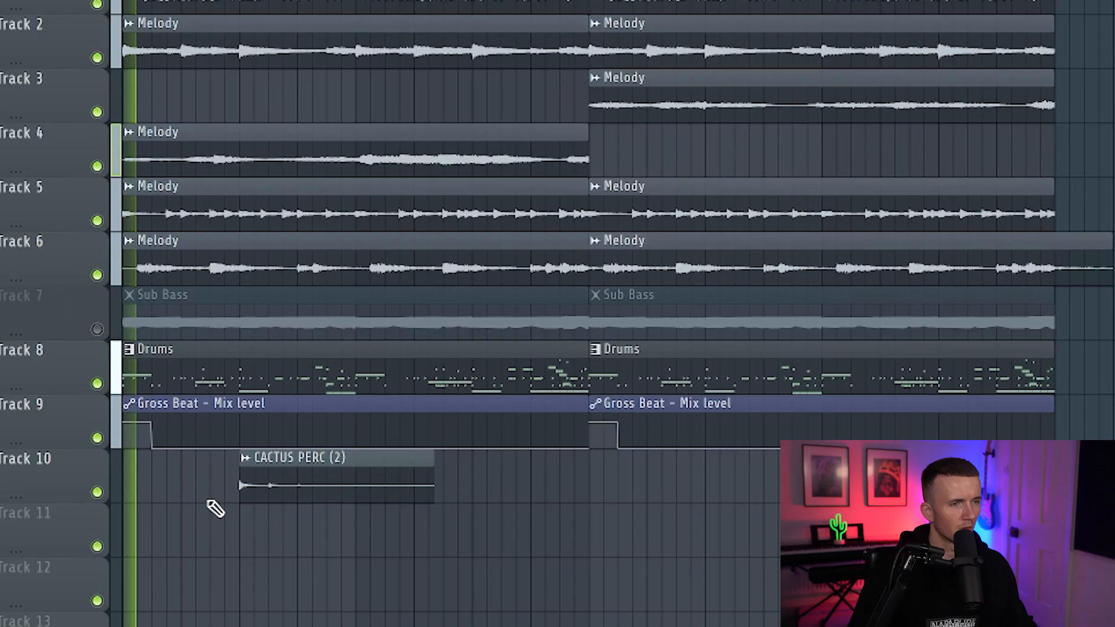
scroll(217, 508, "up", 3, "ctrl")
left_click_drag(291, 485, 589, 473)
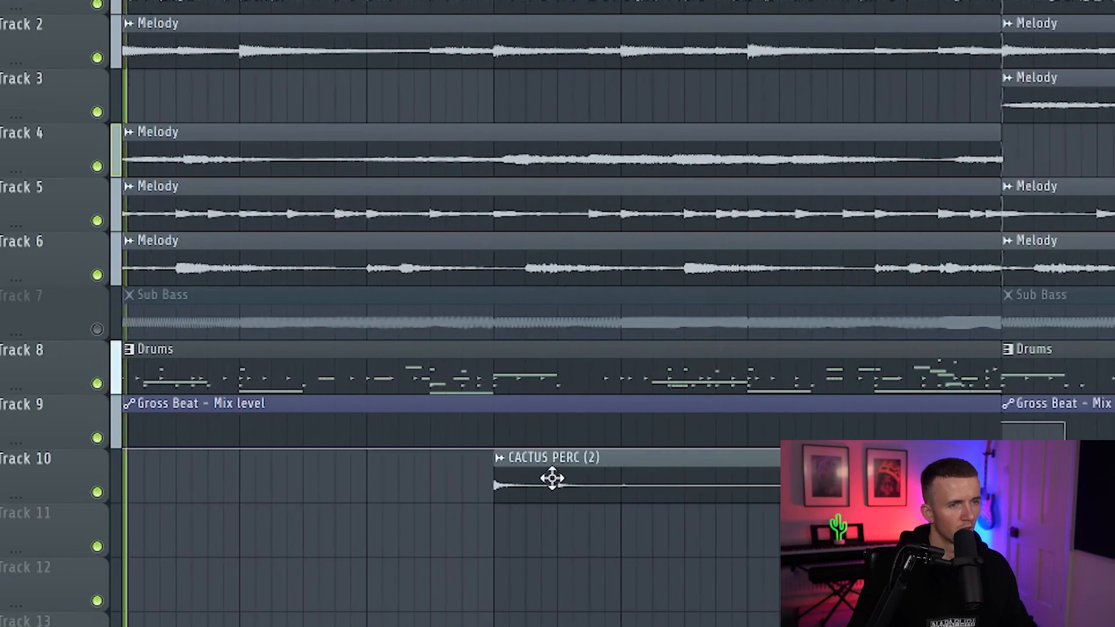
right_click(512, 463)
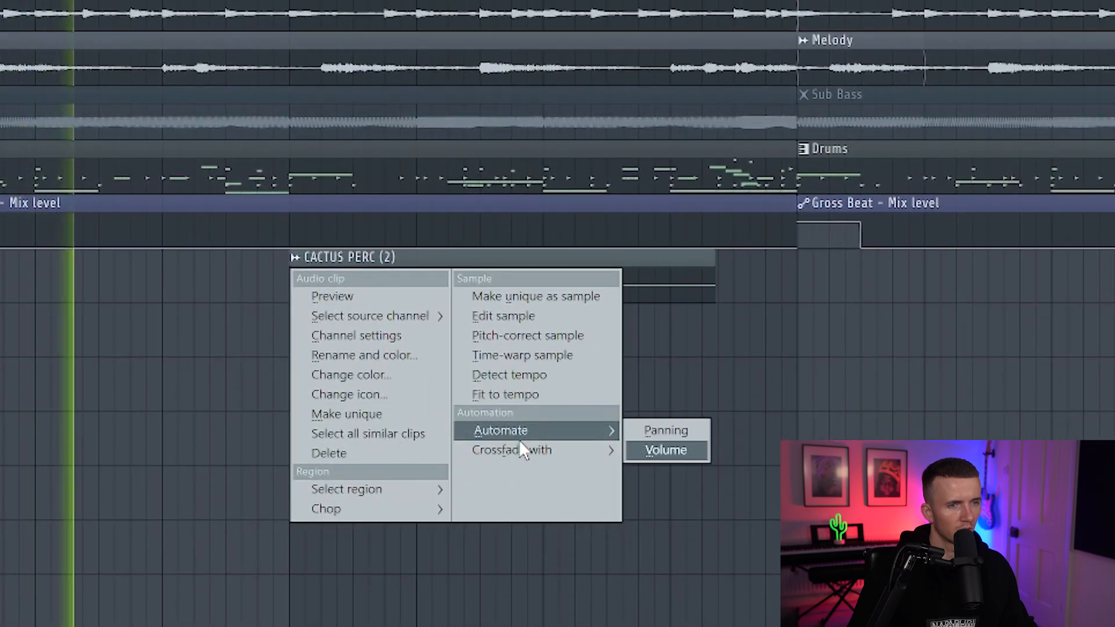
left_click(528, 393)
left_click(348, 271)
scroll(513, 437, "up", 4, "ctrl")
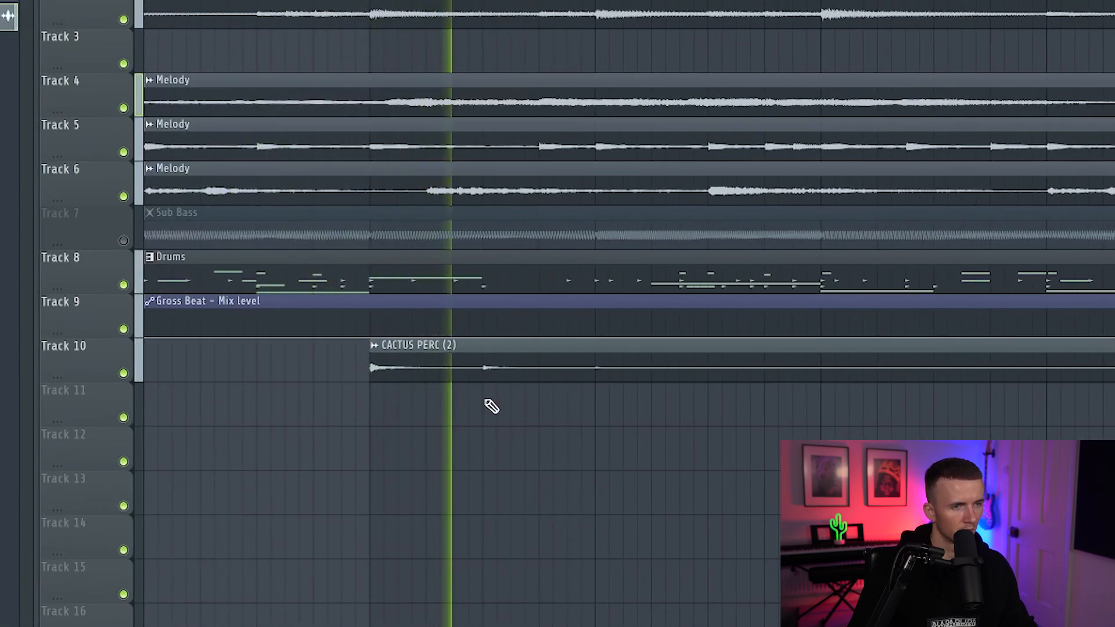
scroll(491, 407, "down", 5, "ctrl")
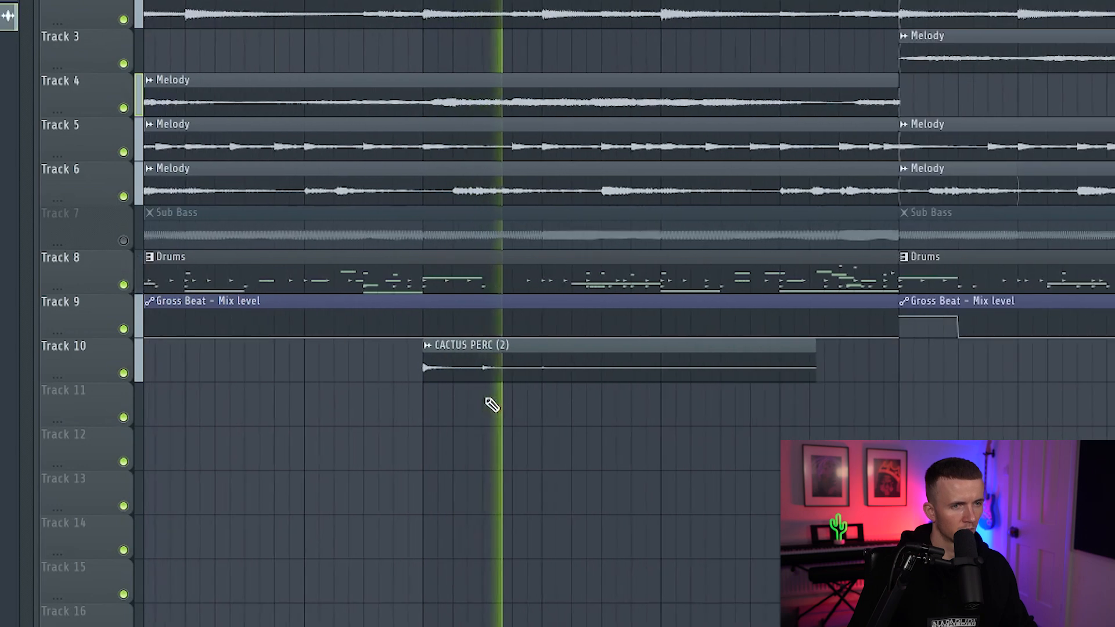
Make a unique, reversed copy of CACTUS PERC (2) on track 11 and align its end with the start of bar 9
double_click(407, 365)
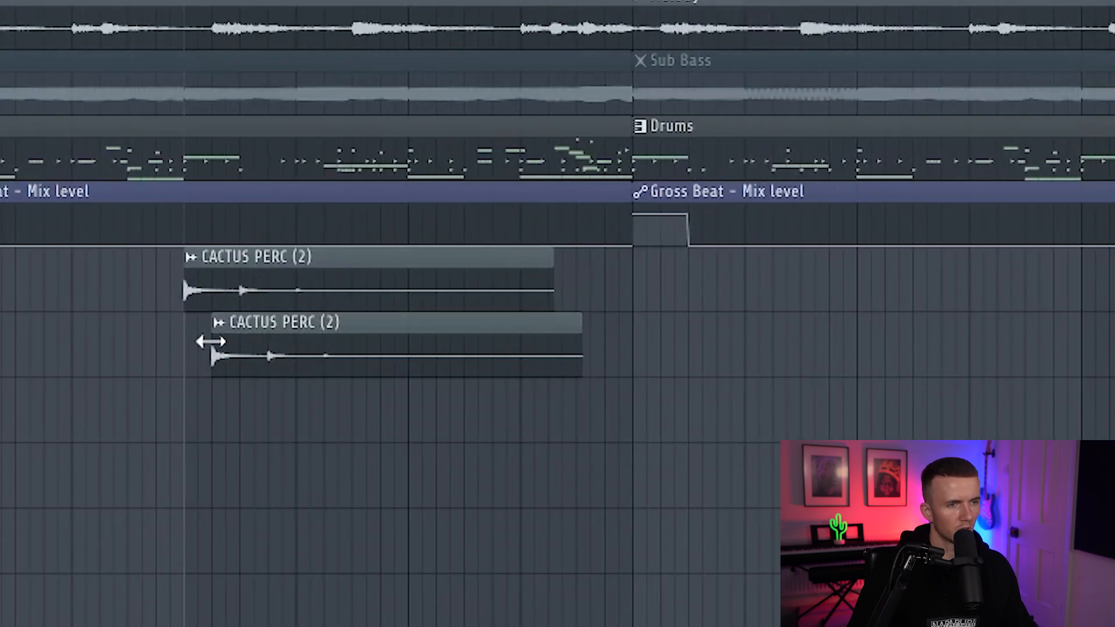
left_click(218, 322)
left_click(281, 511)
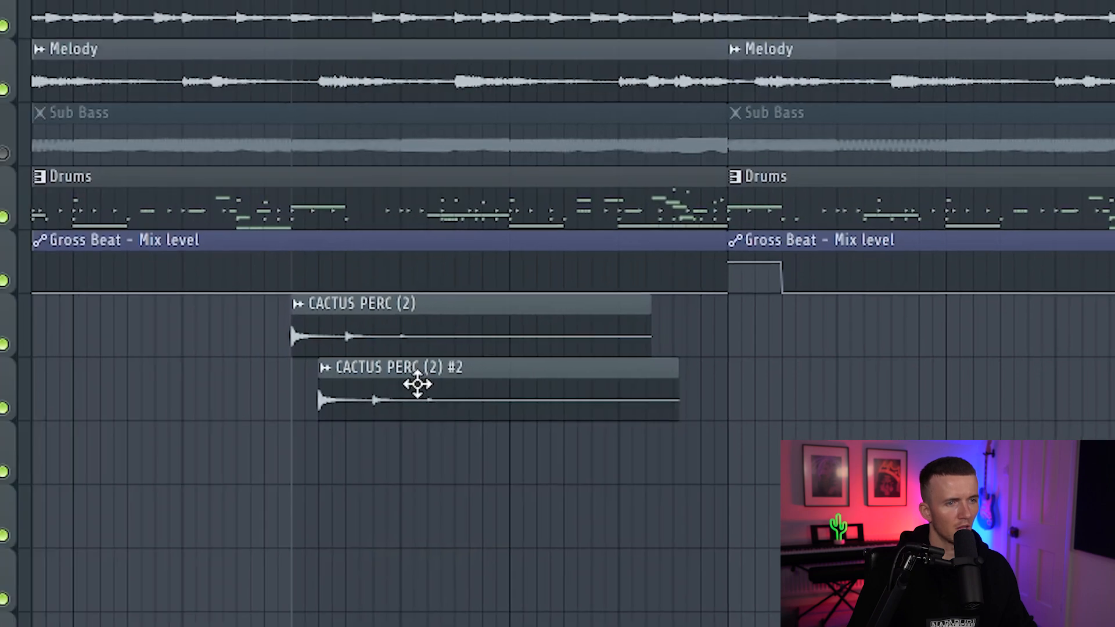
double_click(312, 340)
left_click(410, 317)
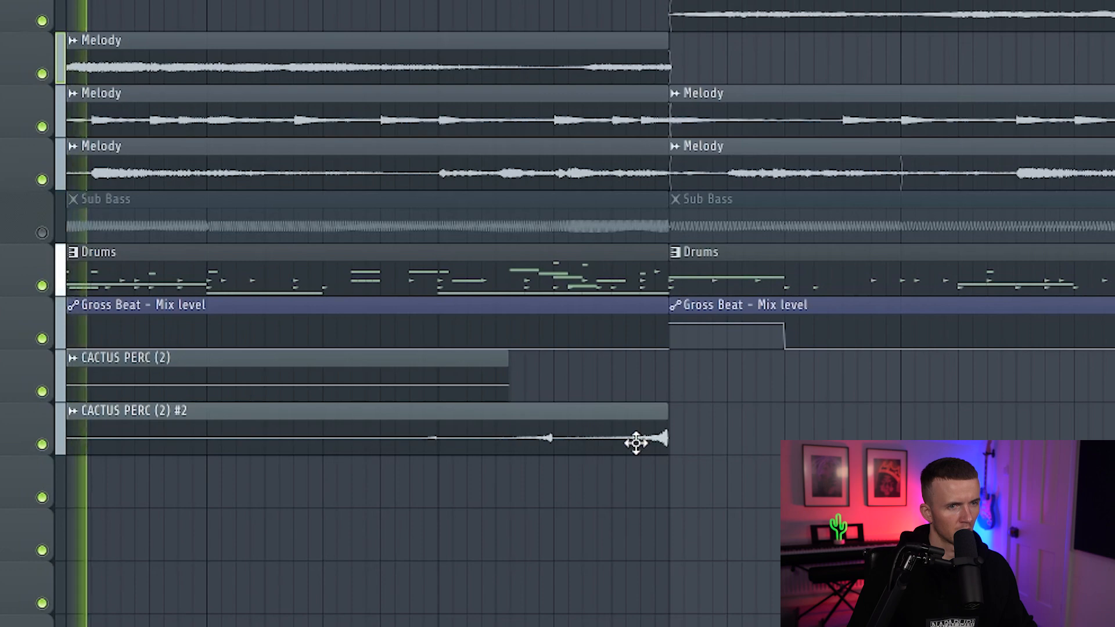
scroll(637, 443, "up", 6)
left_click_drag(495, 450, 500, 450)
scroll(514, 463, "down", 5)
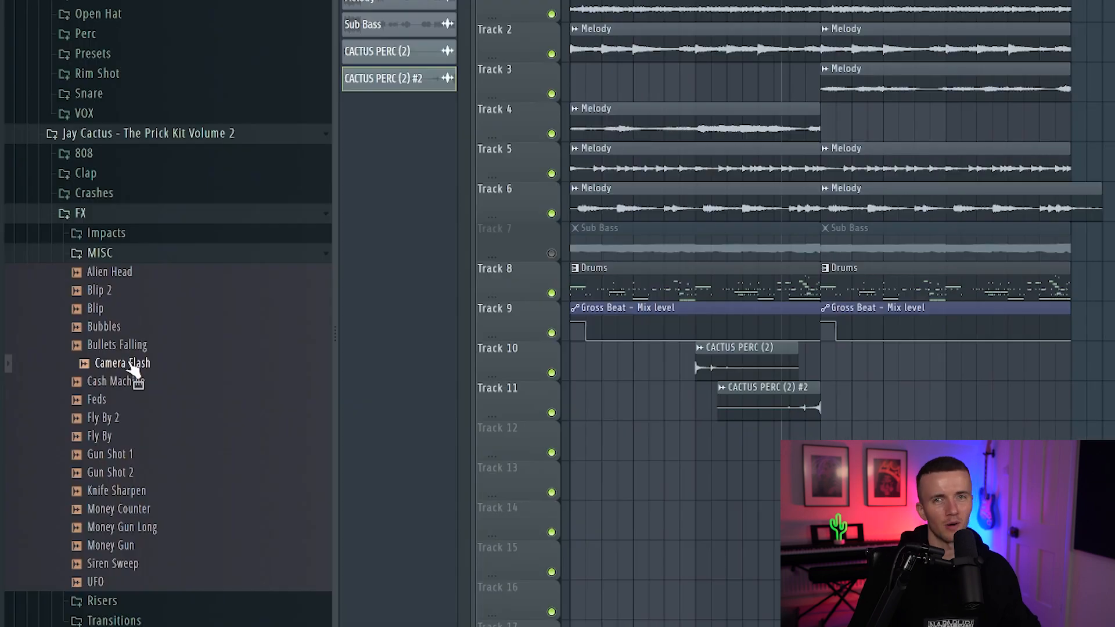
Place Camera Flash on track 12 and put a unique, reversed copy of it slightly earlier on track 13
left_click_drag(131, 363, 681, 450)
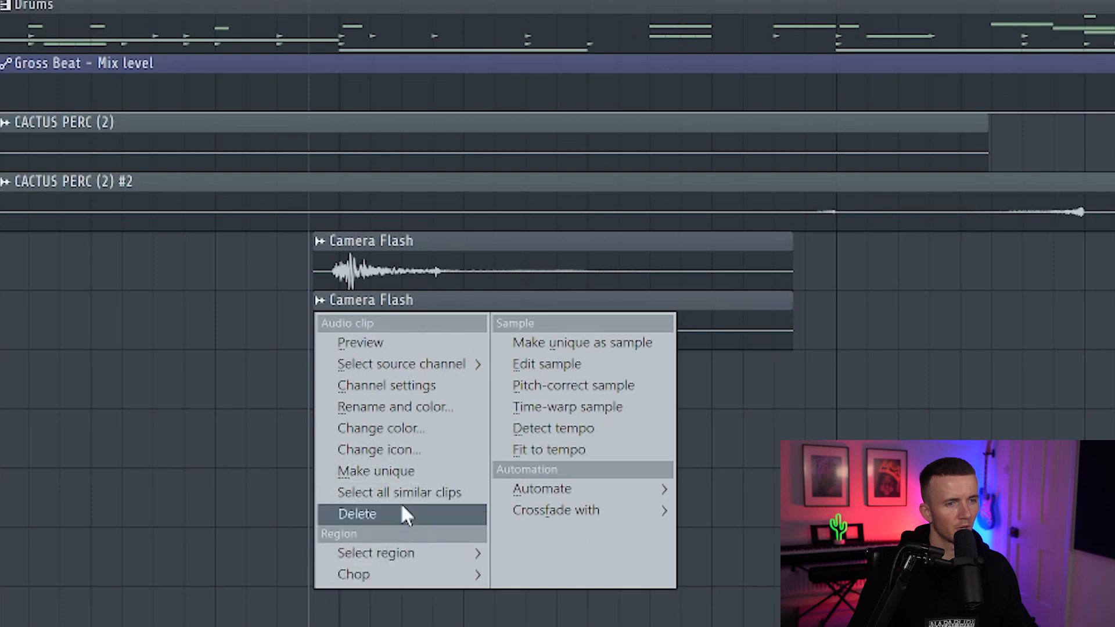
left_click(410, 489)
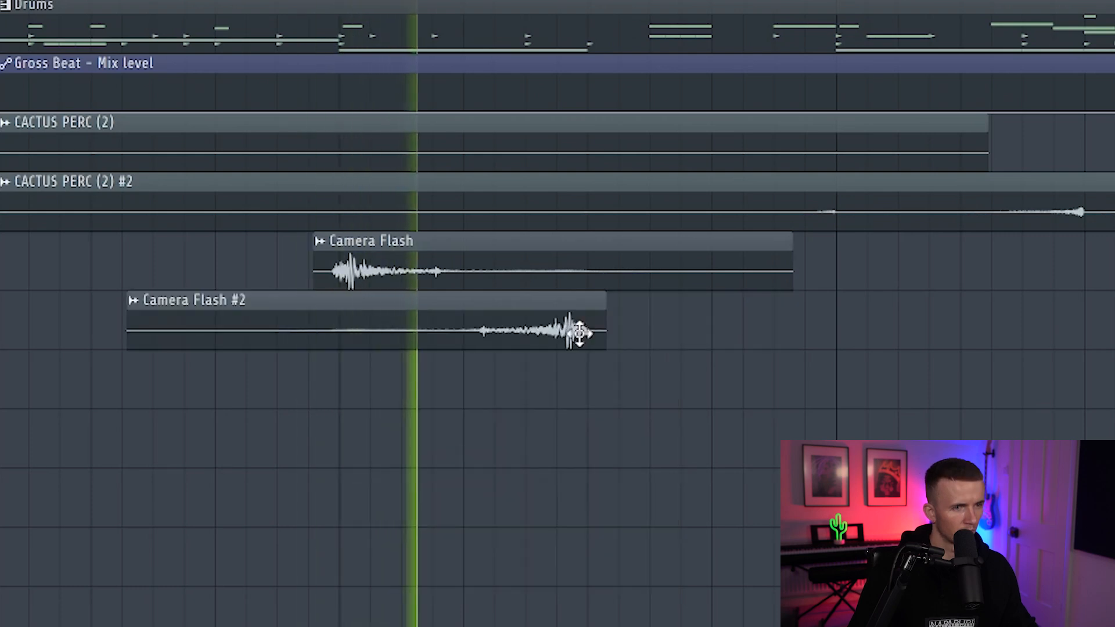
left_click_drag(588, 349, 599, 350)
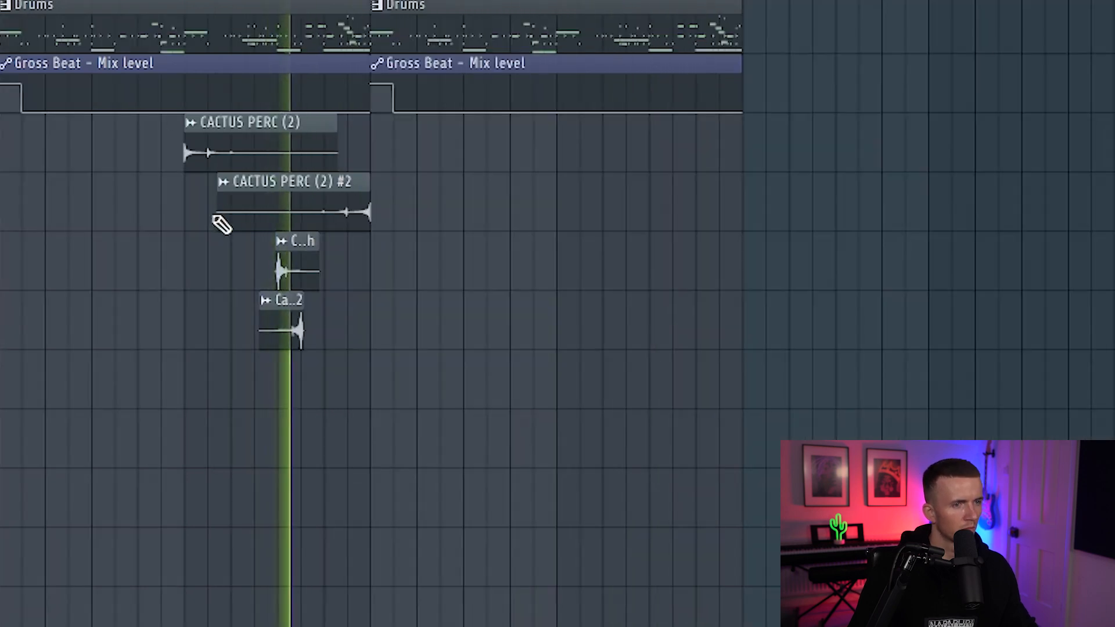
scroll(221, 225, "up", 3)
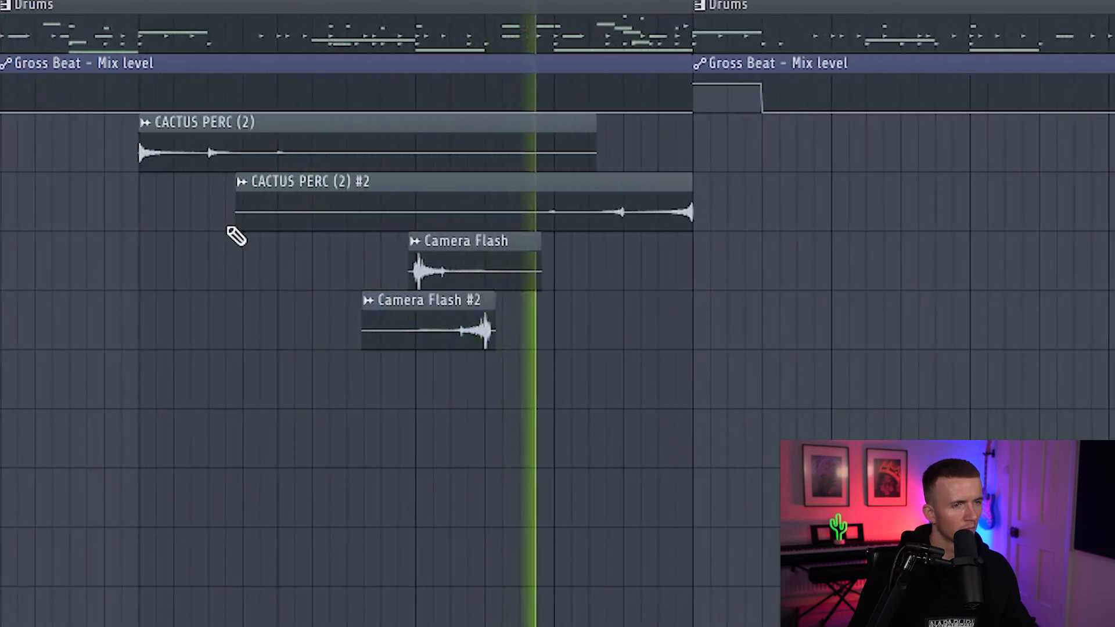
scroll(232, 222, "down", 2)
scroll(243, 219, "down", 2)
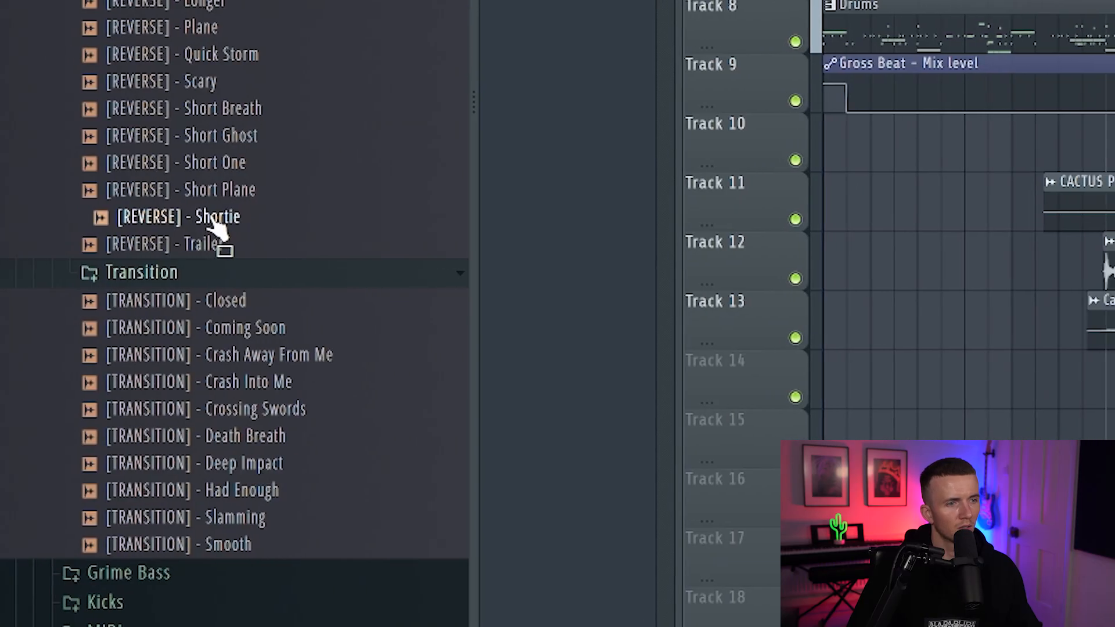
Place [REVERSE] - Shortie leading into bar 9 and three staggered, muted Fill Short clips just before bar 13
left_click_drag(211, 216, 344, 475)
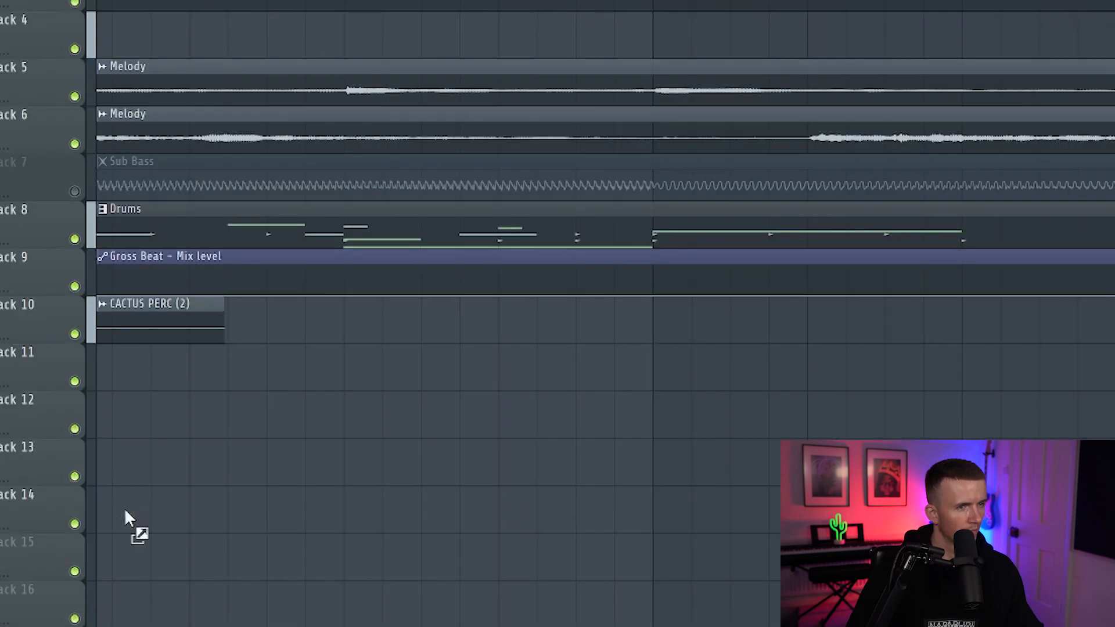
left_click_drag(124, 508, 635, 420)
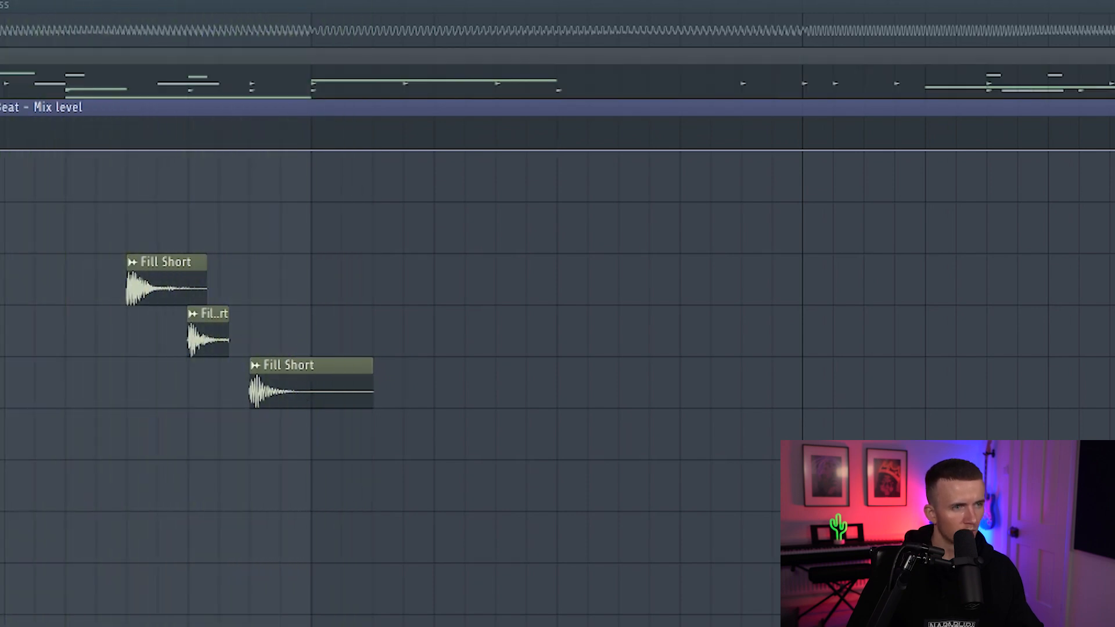
key("space")
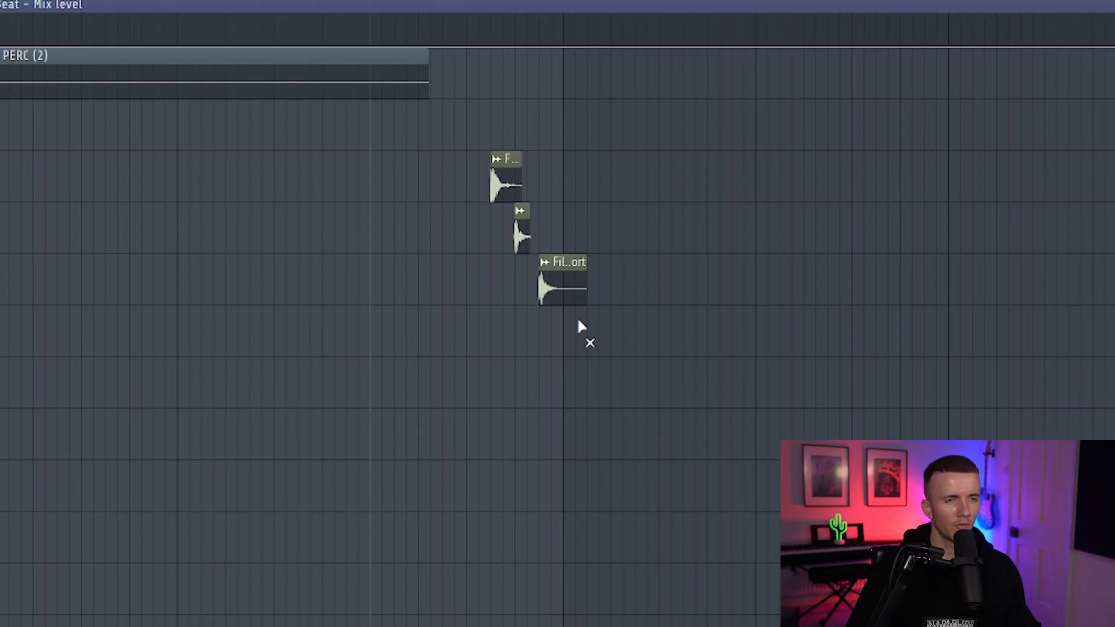
left_click(562, 288)
left_click(497, 171)
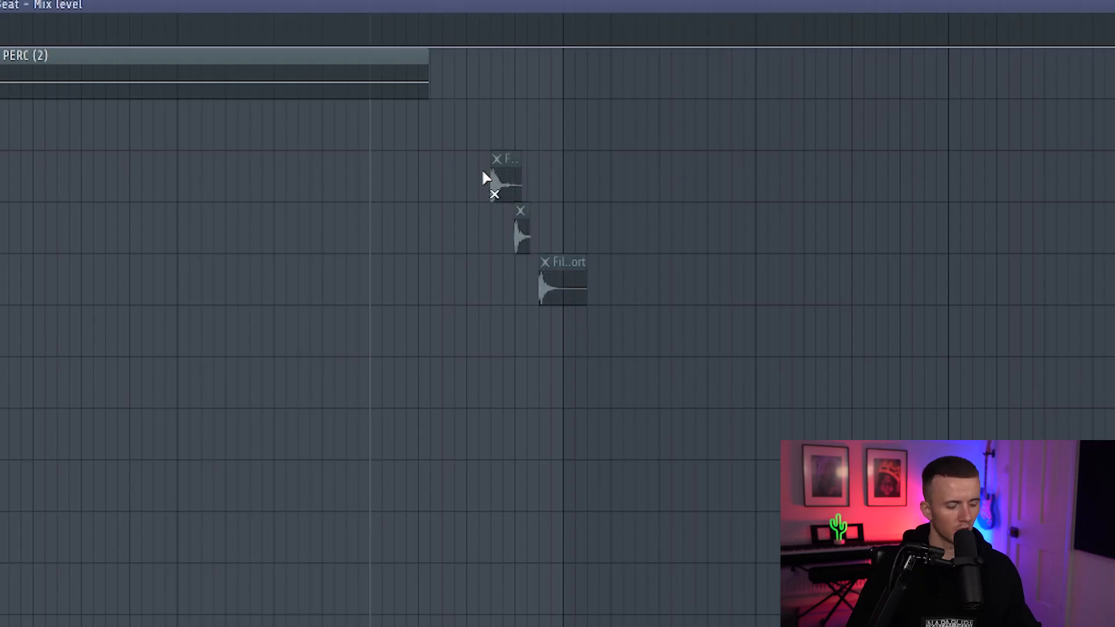
Split the Drums pattern by channel into separate Kick, 808, Counter Snare, Counter Snare 2, Clap and Cactus Stomp clips
scroll(175, 388, "down", 6)
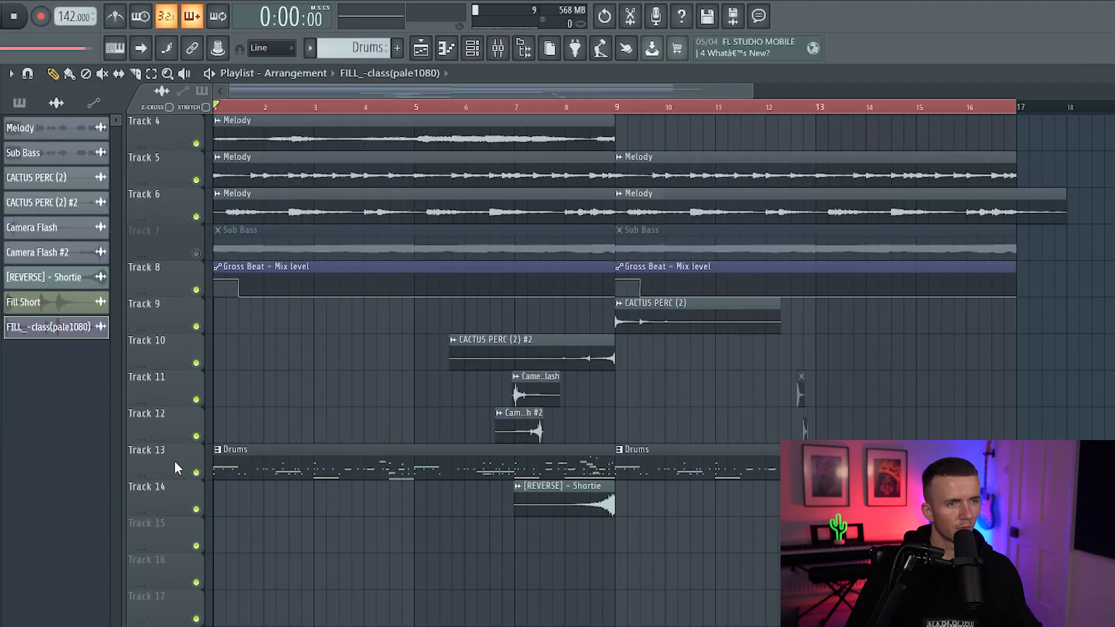
left_click(238, 498)
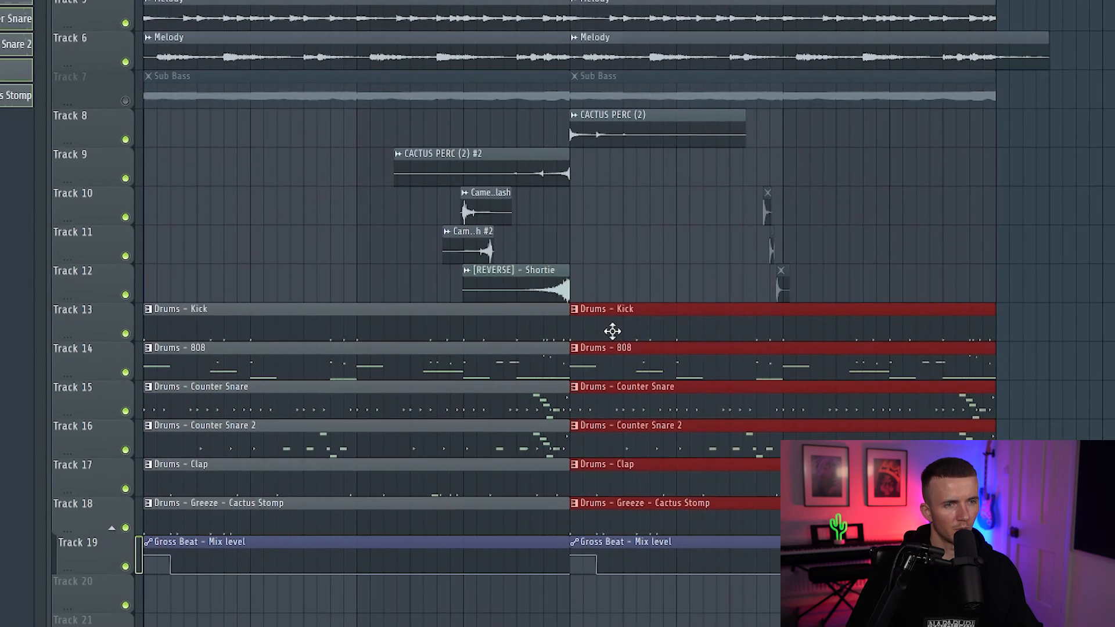
key("ctrl+a")
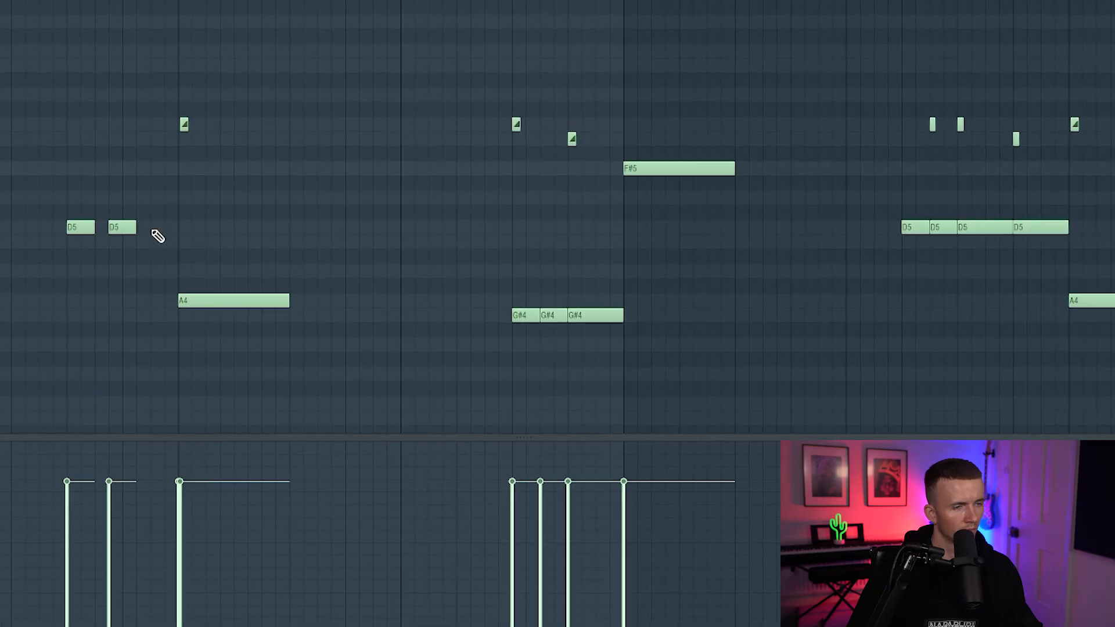
Add a D5 note after the two short D5 notes in the 808 pattern and chop a later D5 note into rapid repeats with Chopper
scroll(151, 234, "down", 2)
scroll(87, 246, "up", 3)
key("space")
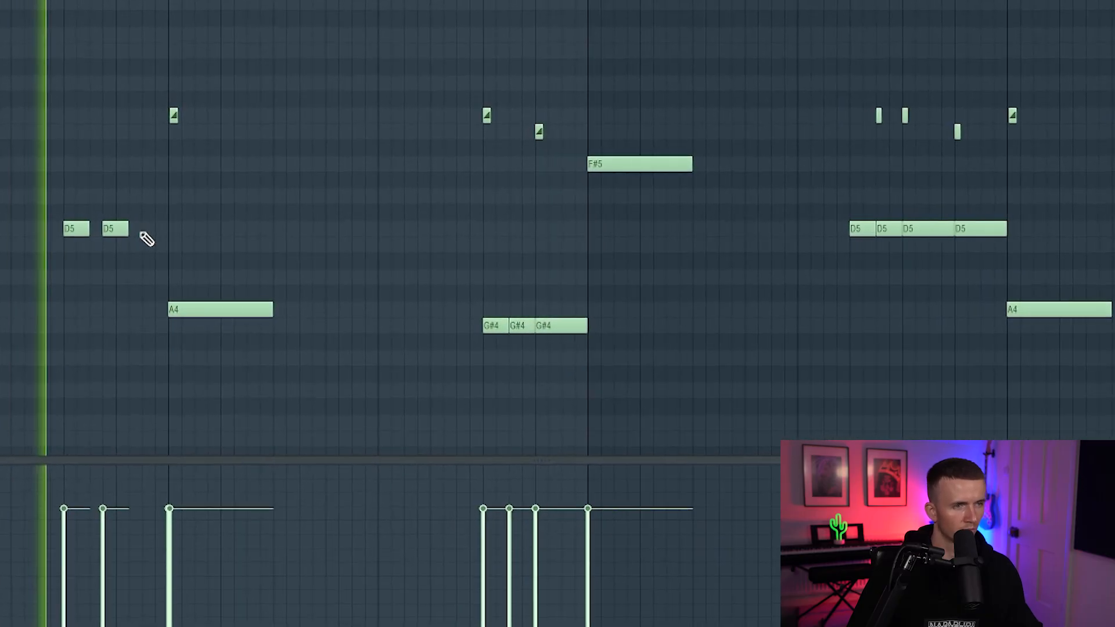
left_click(154, 229)
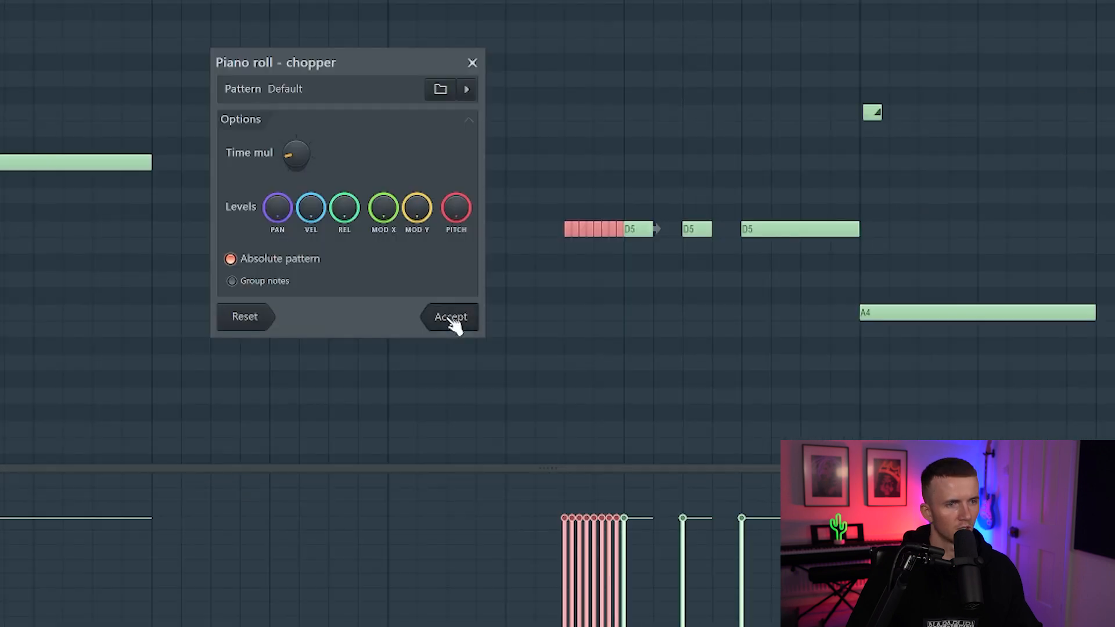
left_click(452, 319)
left_click_drag(628, 519, 622, 511)
left_click(593, 361, "ctrl")
key("space")
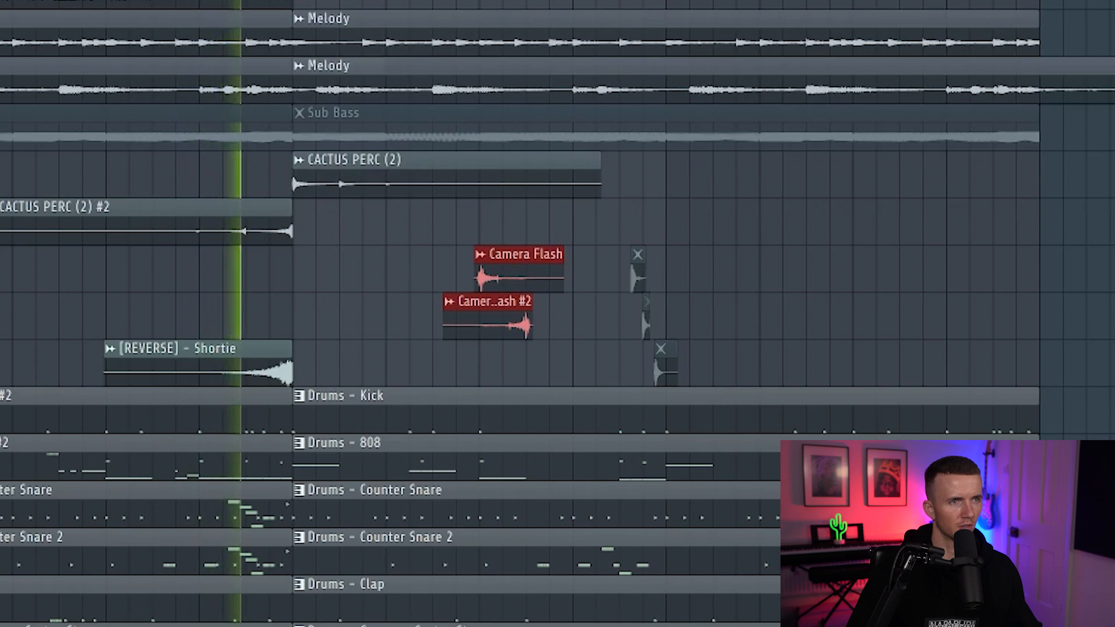
Delete the Greeze - Cactus Stomp and Gross Beat - Mix level clips from the second half of the arrangement
scroll(411, 564, "down", 2)
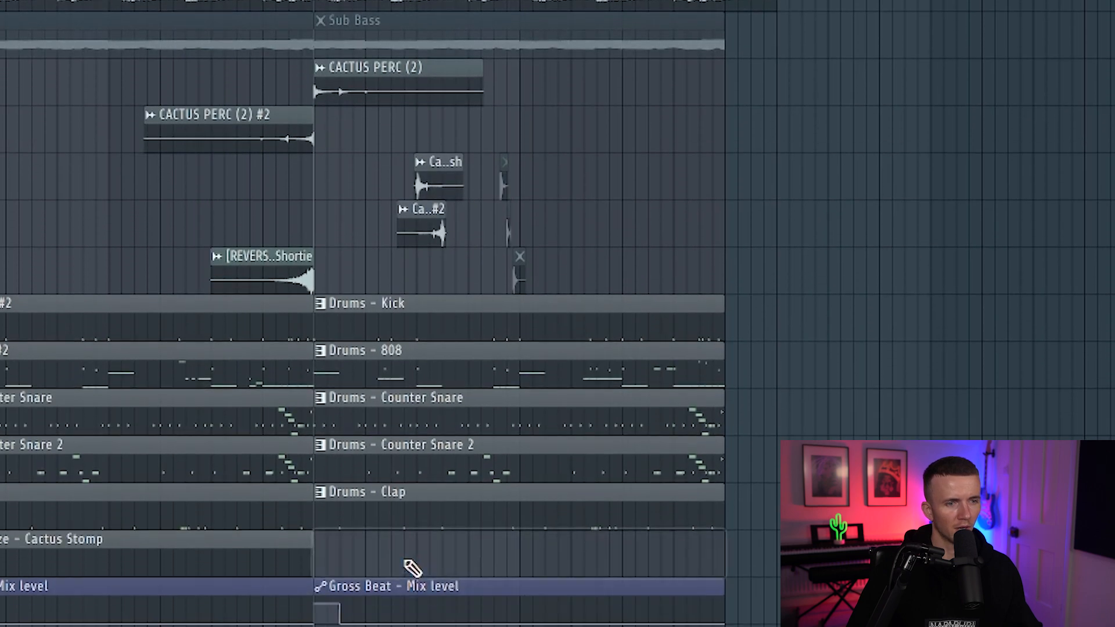
right_click(411, 565, "alt")
key("space")
right_click(423, 581)
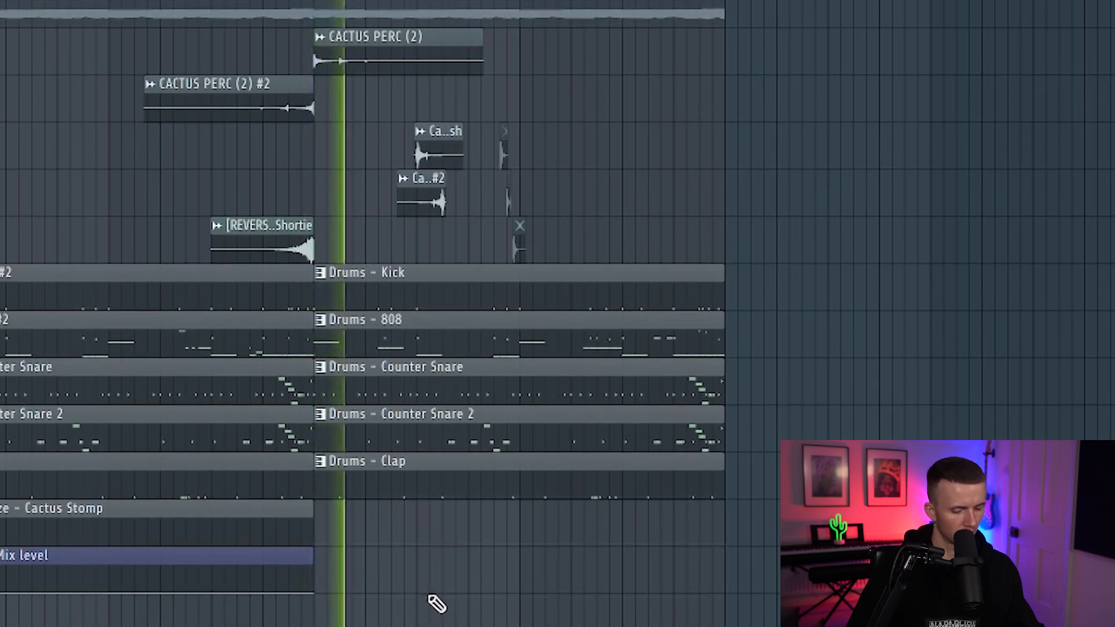
Cut a gap in the second-half Drums clips before bar 13, extending the clips ahead of it up to the first Fill Short
left_click_drag(565, 196, 561, 424)
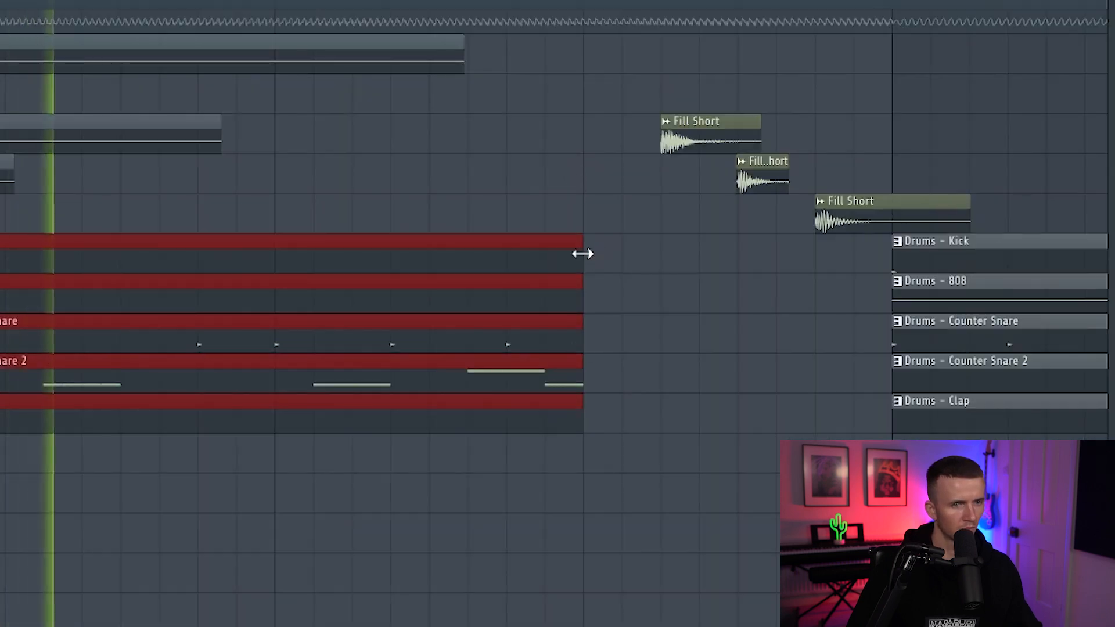
left_click_drag(583, 254, 649, 258)
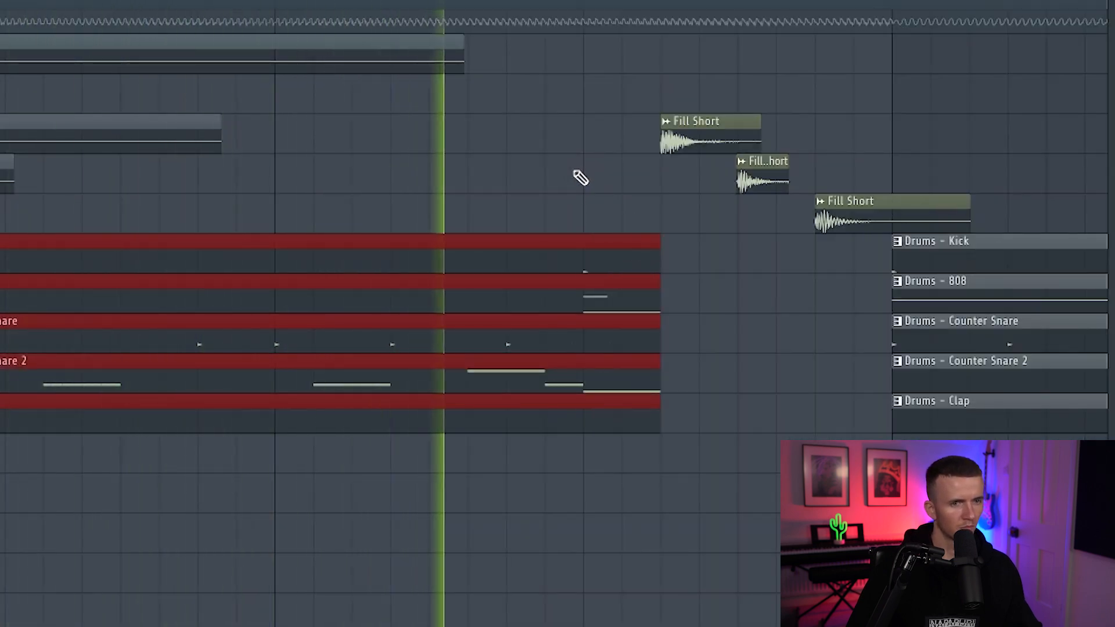
scroll(581, 177, "down", 5, "ctrl")
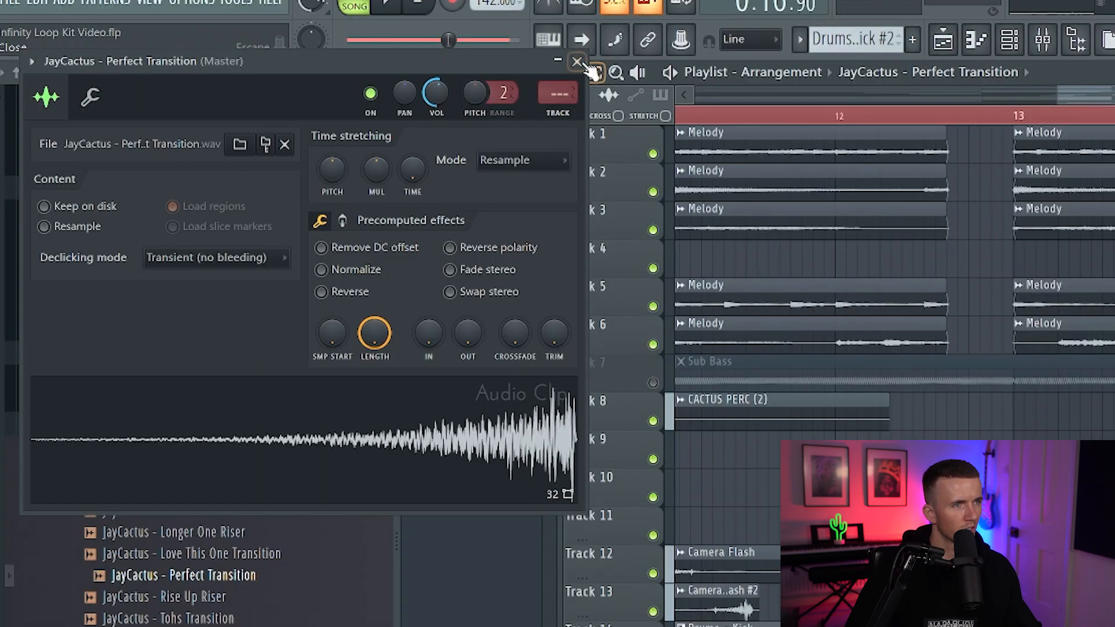
Close the JayCactus - Perfect Transition sample settings and place JayCactus - Chainz Perc Repeat on track 10 at bar 13
left_click(578, 62)
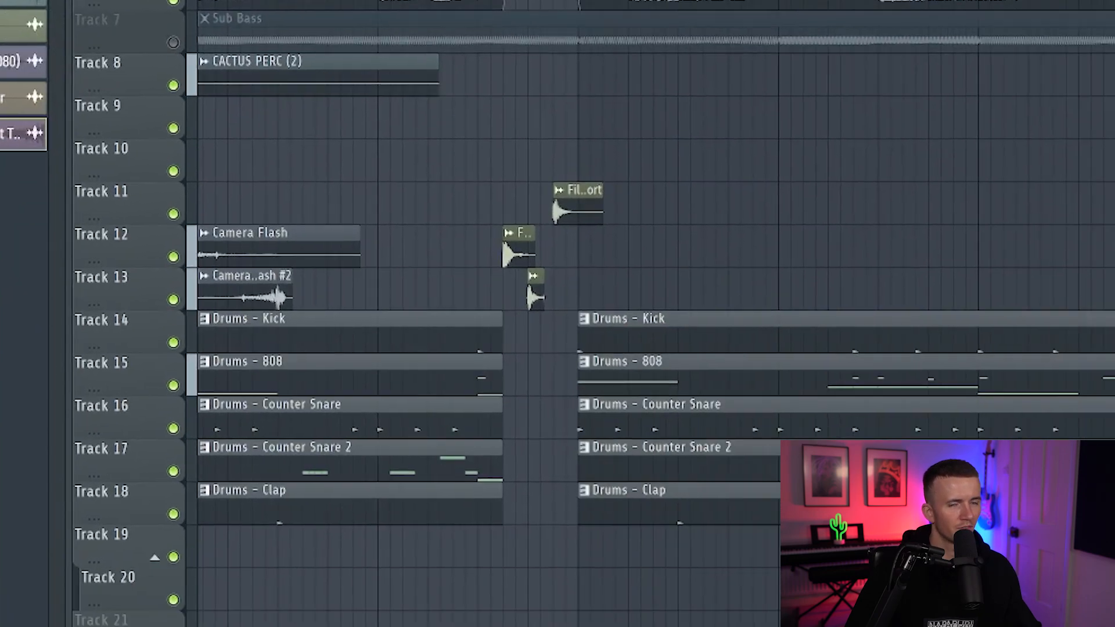
left_click_drag(107, 601, 133, 601)
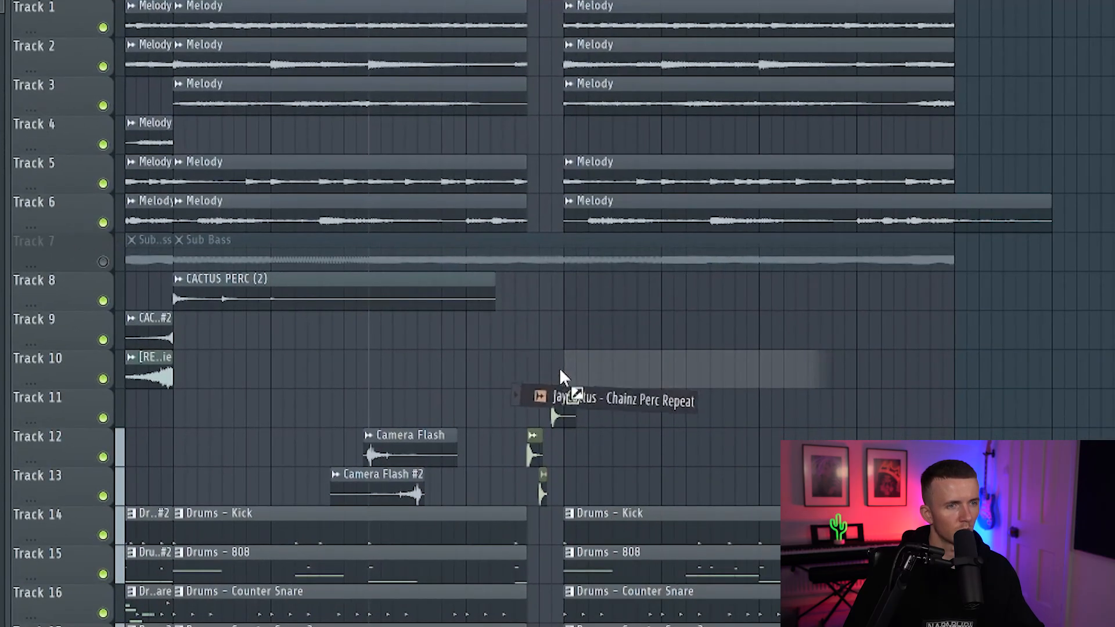
left_click_drag(560, 373, 595, 372)
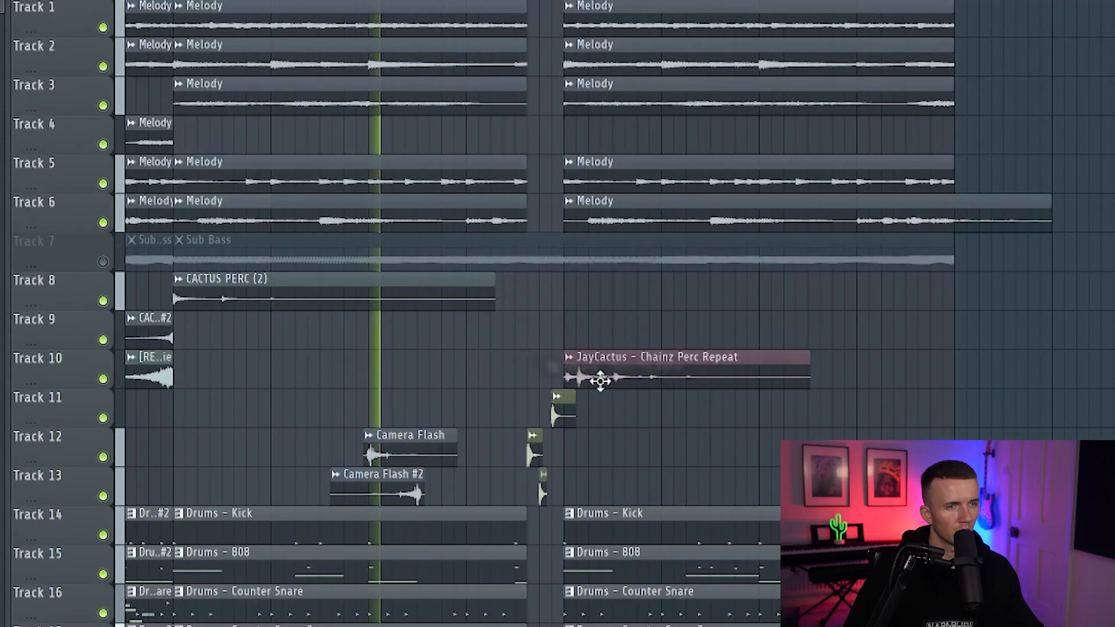
Move the intro Melody clip on track 6 to bar 1 and extend its end to bar 9
scroll(595, 376, "up", 3)
double_click(596, 377)
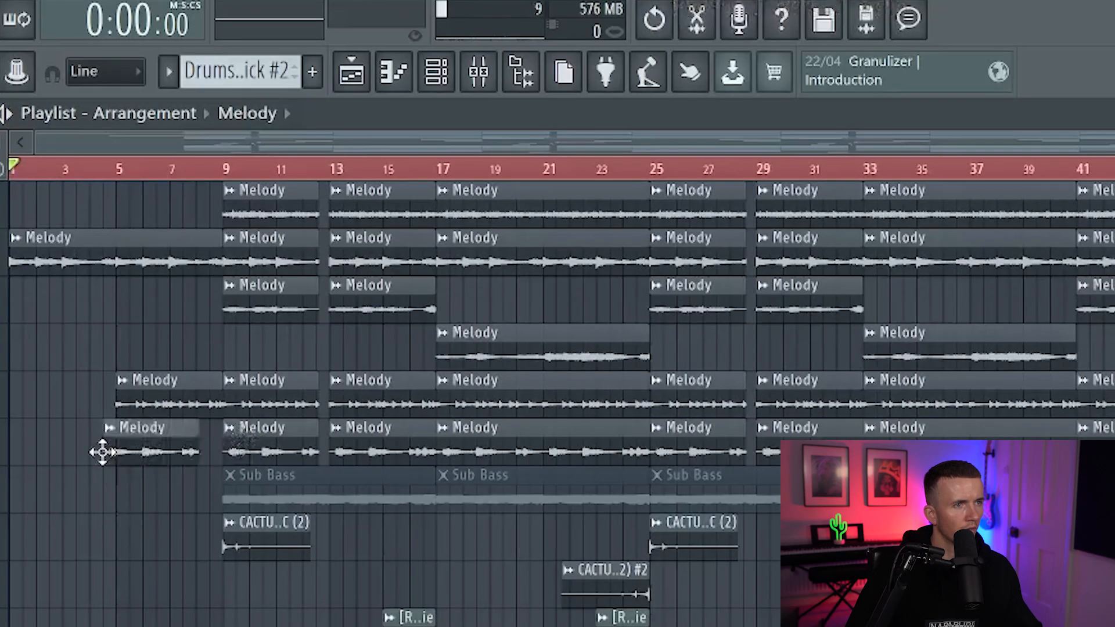
left_click_drag(102, 452, 7, 452)
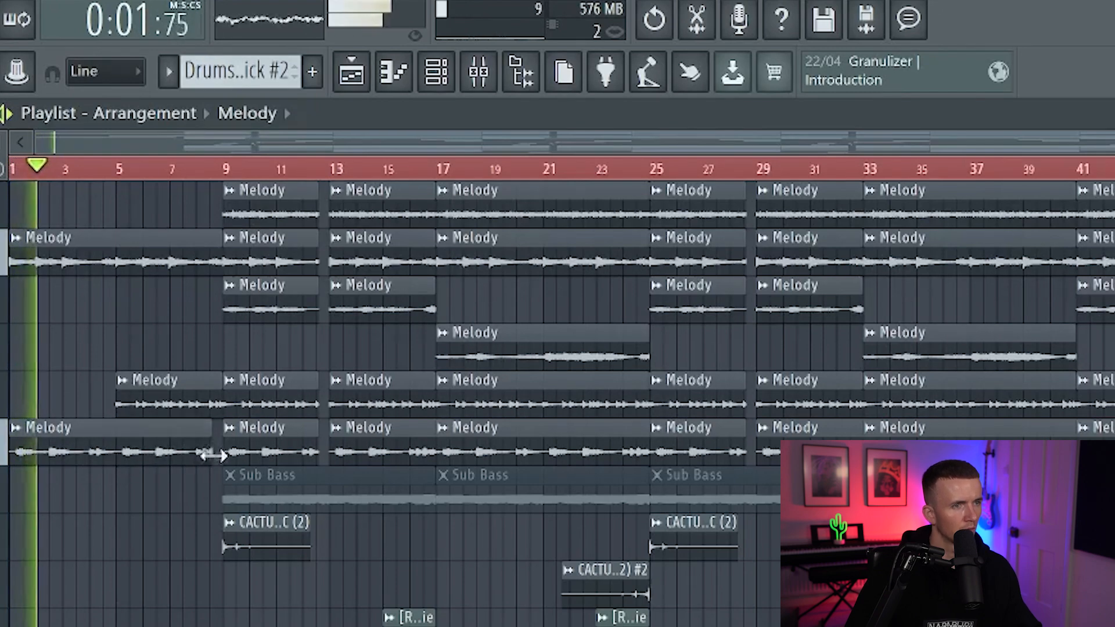
scroll(204, 459, "up", 5)
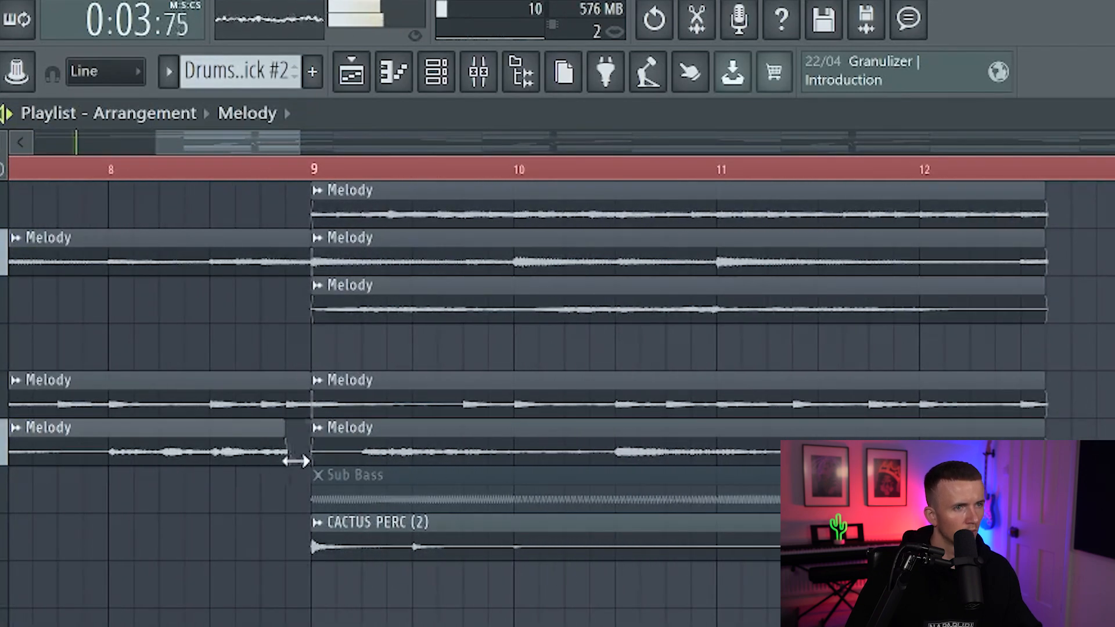
scroll(285, 479, "down", 6)
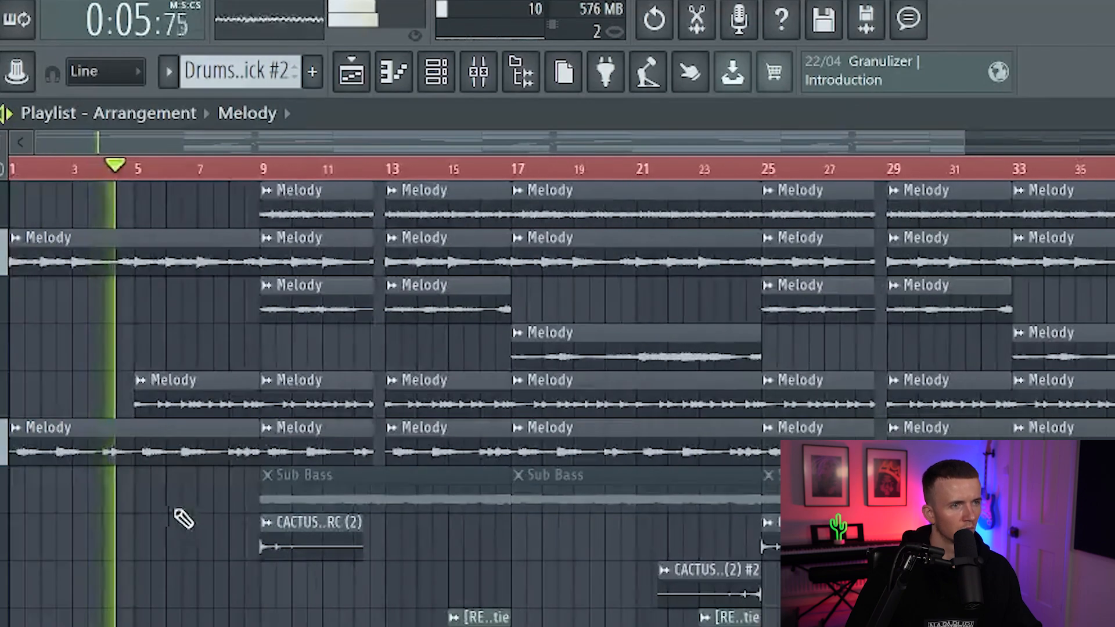
scroll(133, 435, "up", 3)
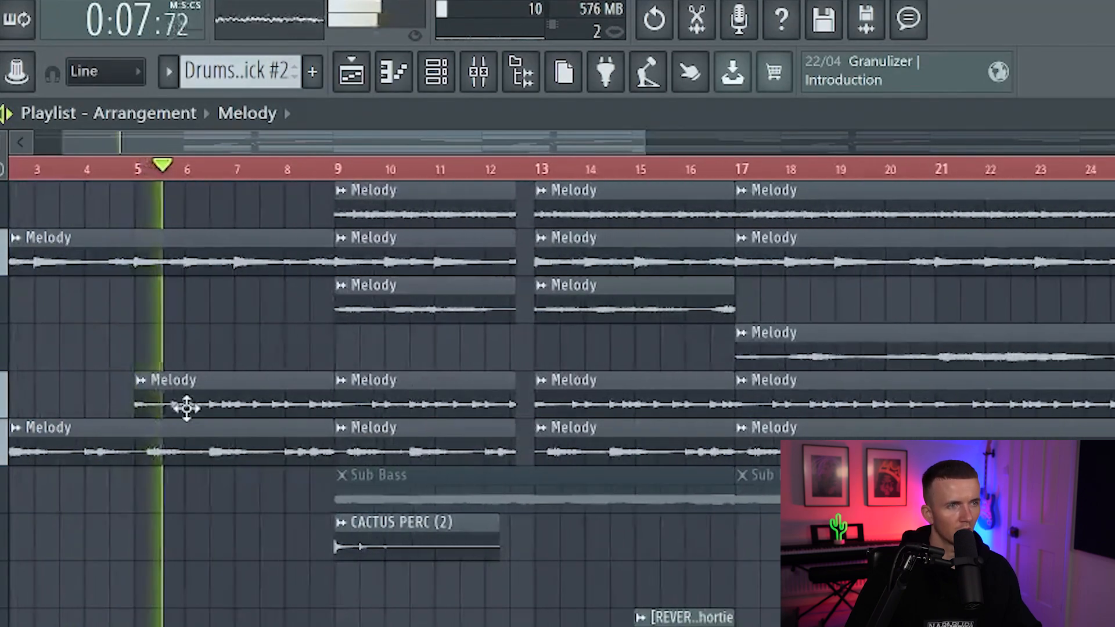
scroll(221, 398, "down", 1)
scroll(304, 386, "down", 2)
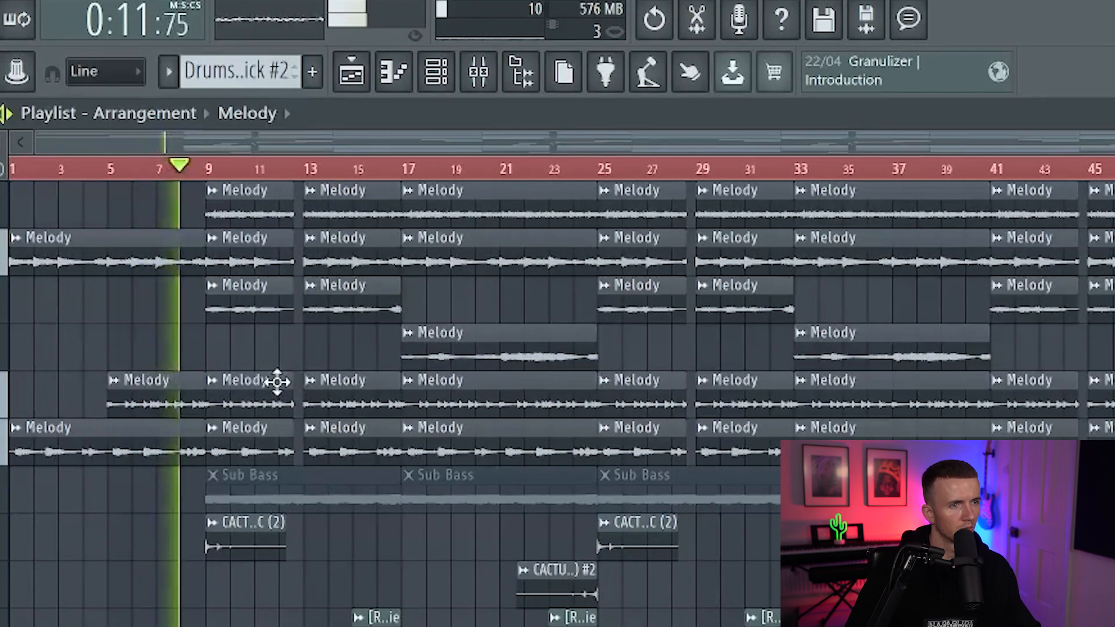
Delete the Drums - Kick, Drums - 808, Drums - Clap and both Camera Flash clips between bars 9 and 13
key("space")
left_click(2, 512)
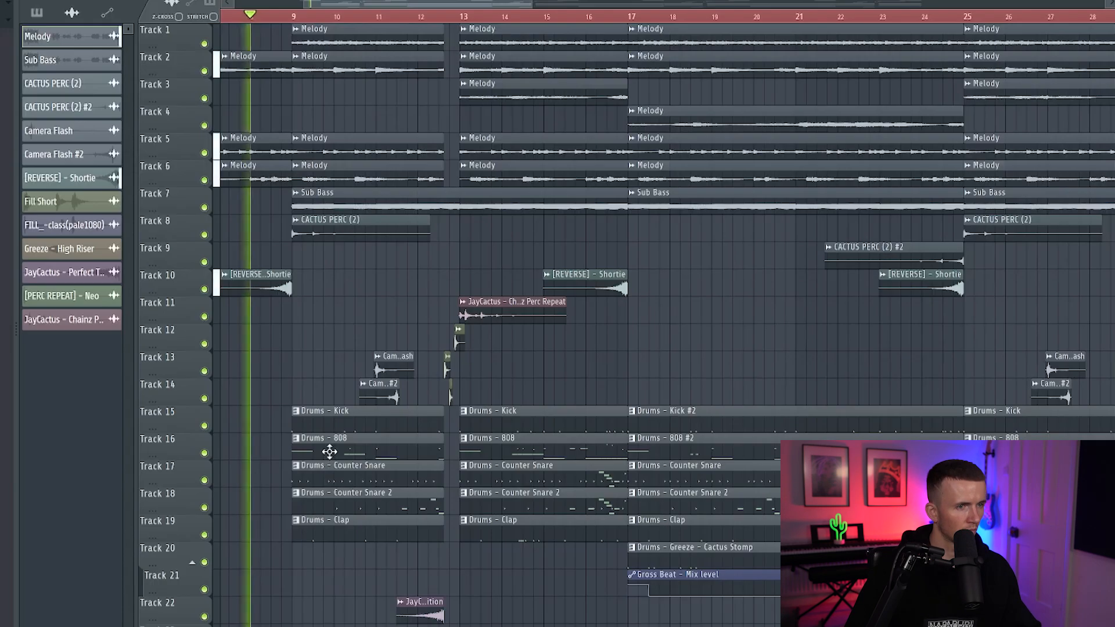
right_click(330, 451)
right_click(331, 421)
right_click(332, 530)
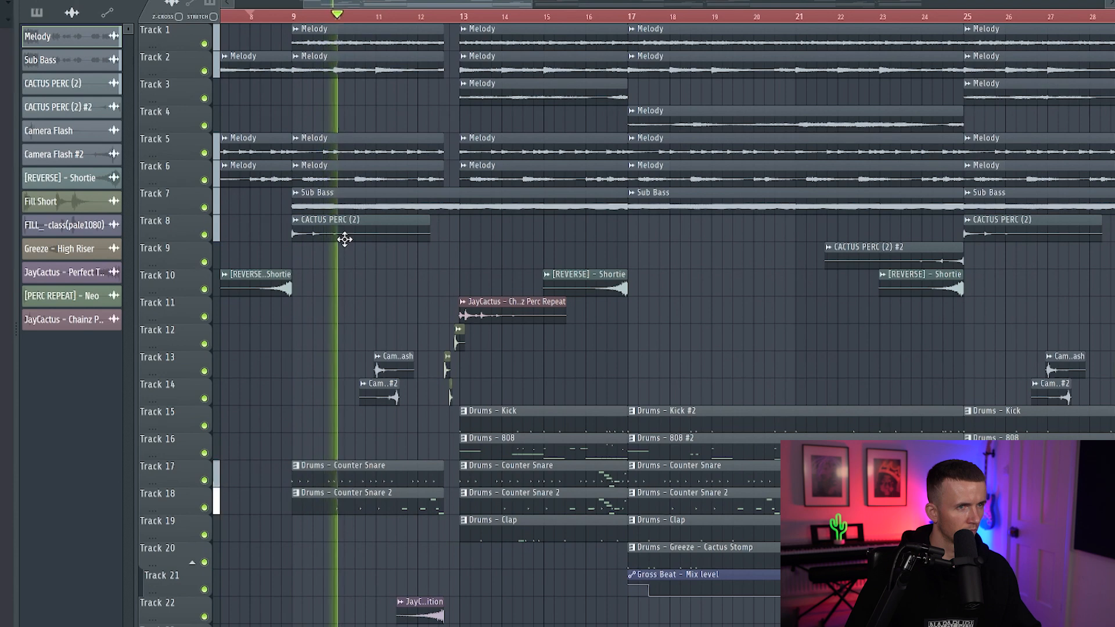
right_click(380, 395)
right_click(395, 369)
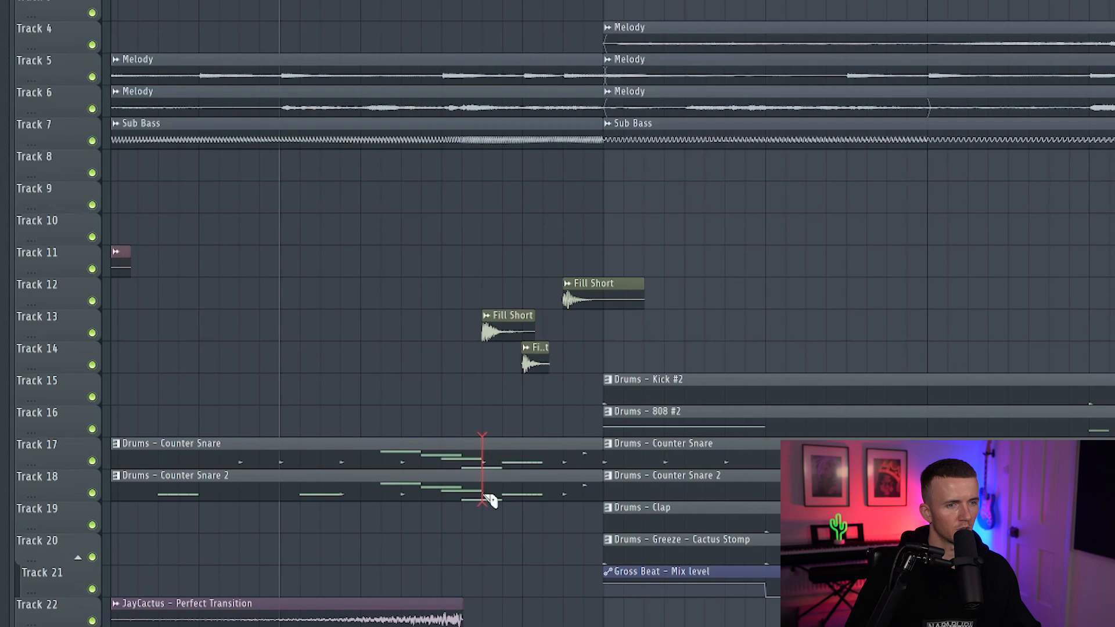
Cut the Melody and Counter Snare clips off at the first Fill Short before bar 17, and make the track 1 Melody clip at bar 9 unique
left_click_drag(482, 1, 482, 153)
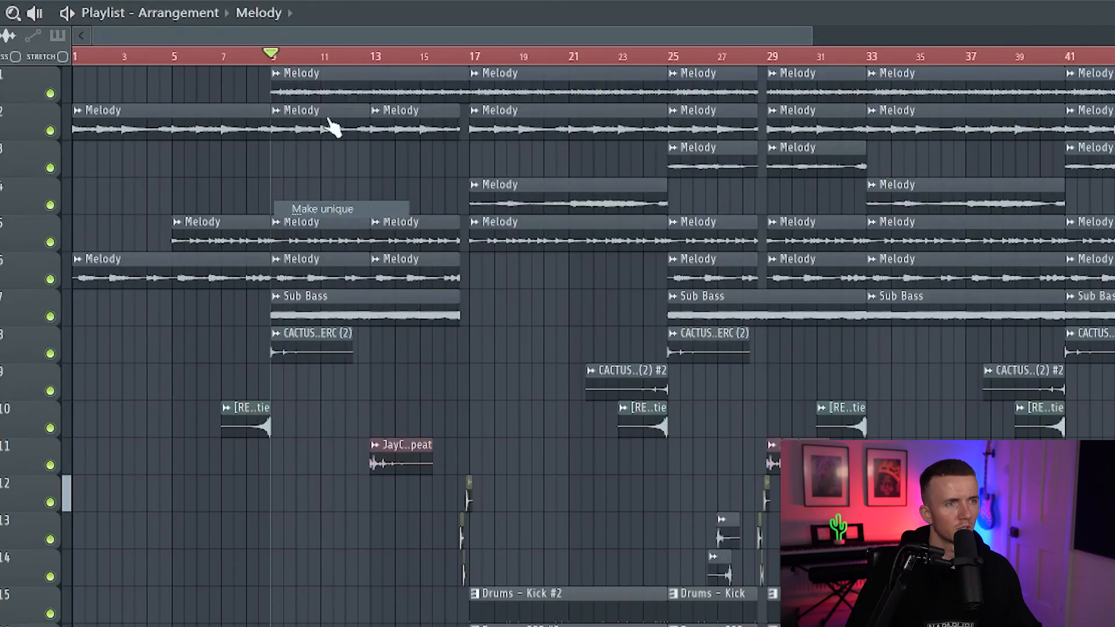
left_click(352, 210)
double_click(325, 88)
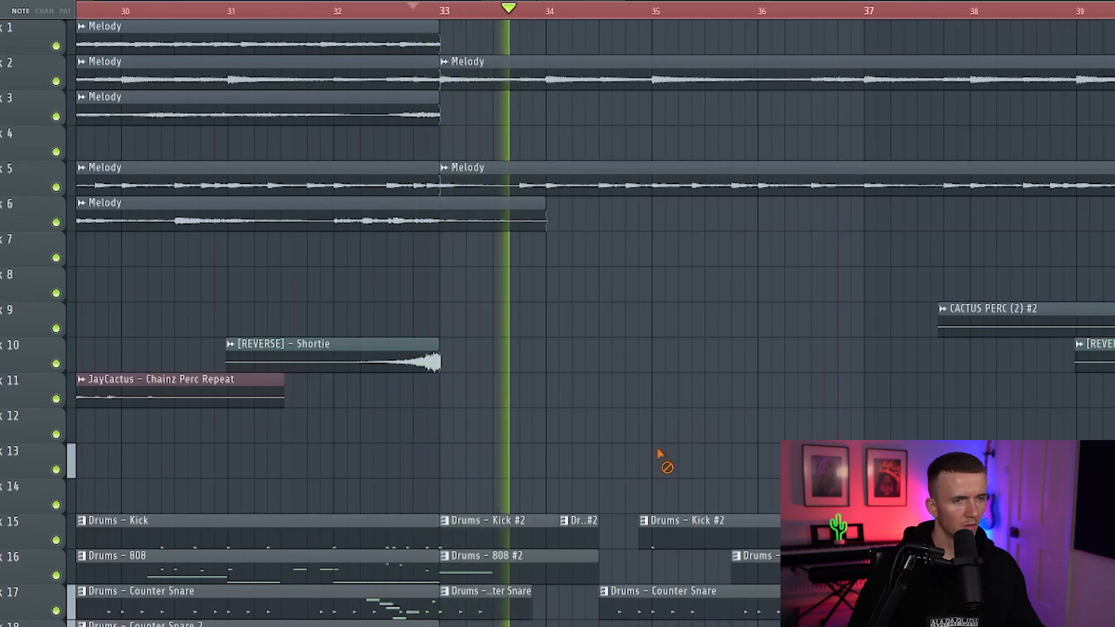
Place a Melody clip on track 6 at bar 41 and trim its end to the gap before bar 45
scroll(674, 459, "down", 3)
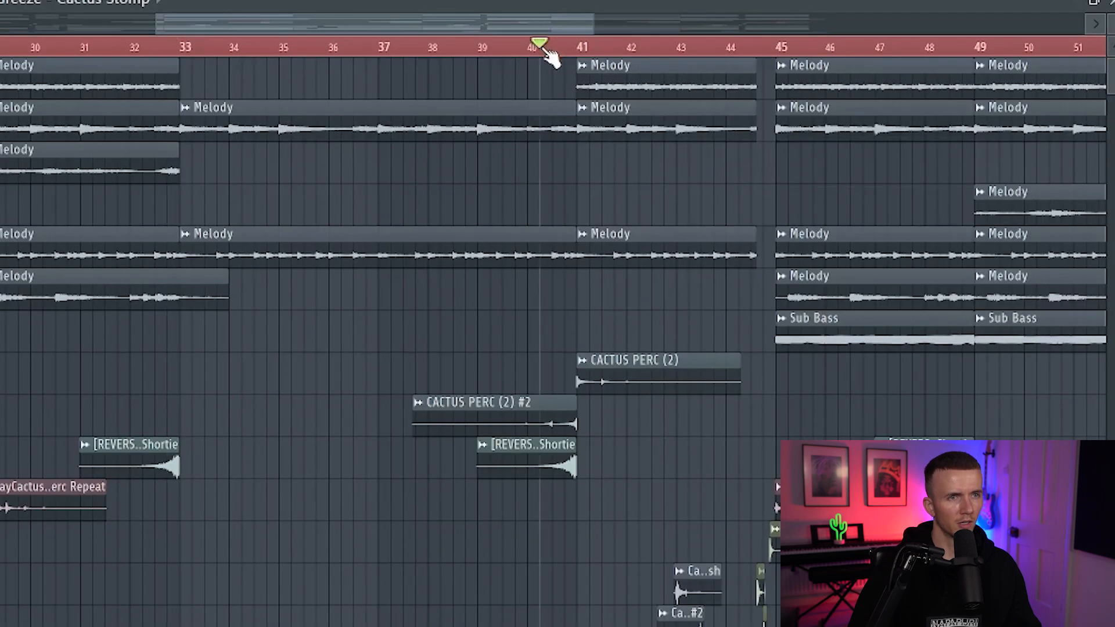
left_click_drag(442, 308, 594, 308)
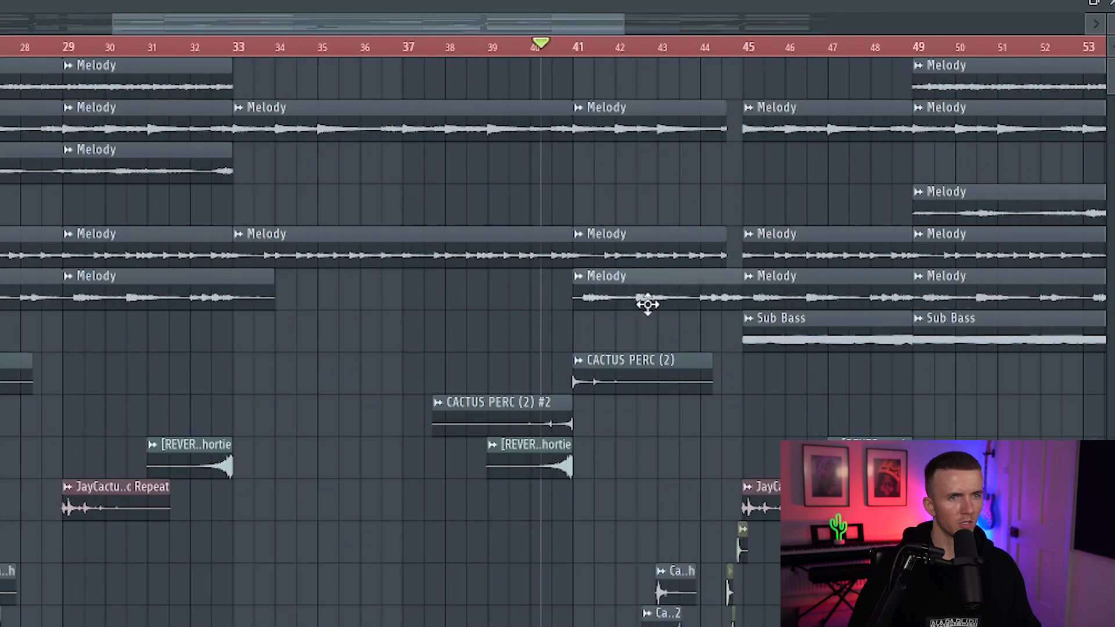
scroll(610, 530, "down", 5)
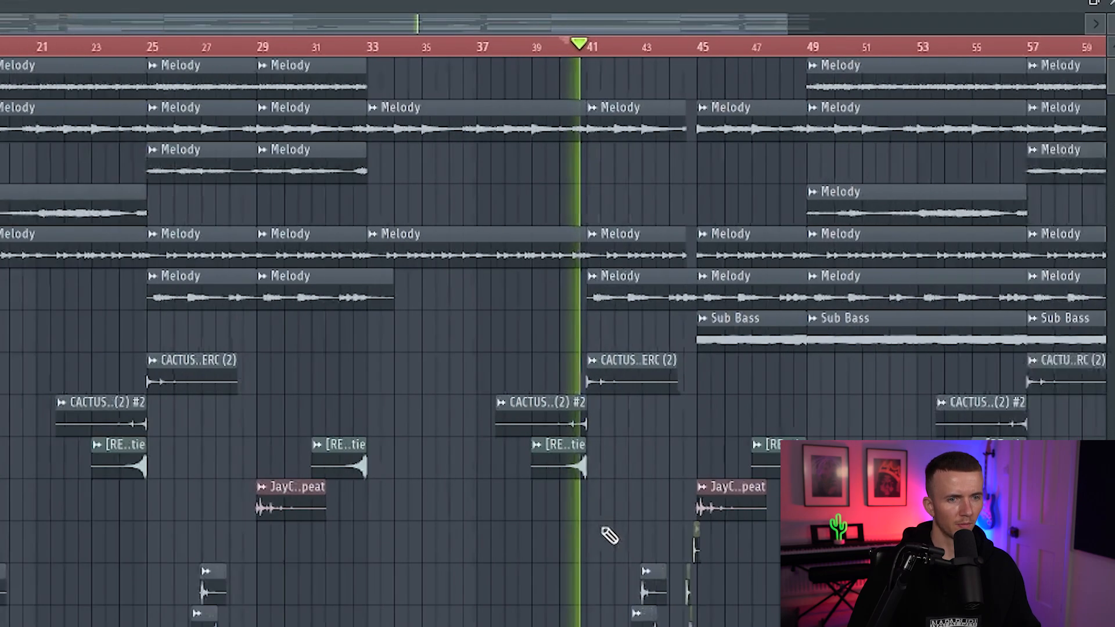
scroll(566, 607, "up", 3)
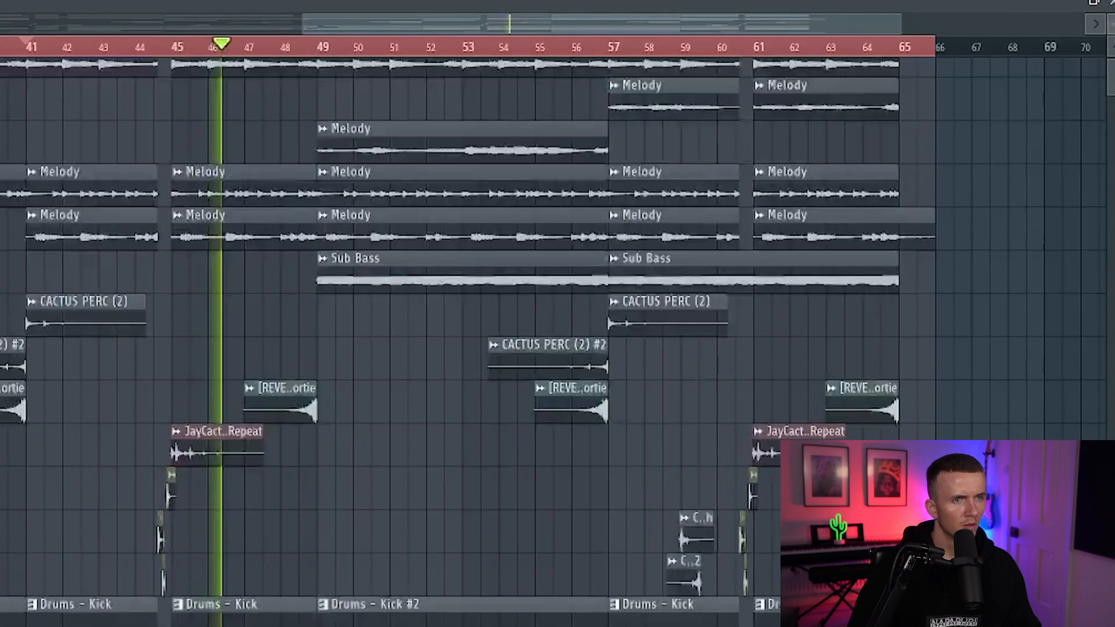
Delete the Sub Bass clip and the track 1 and track 6 Melody clips between bars 49 and 57
scroll(469, 458, "up", 2)
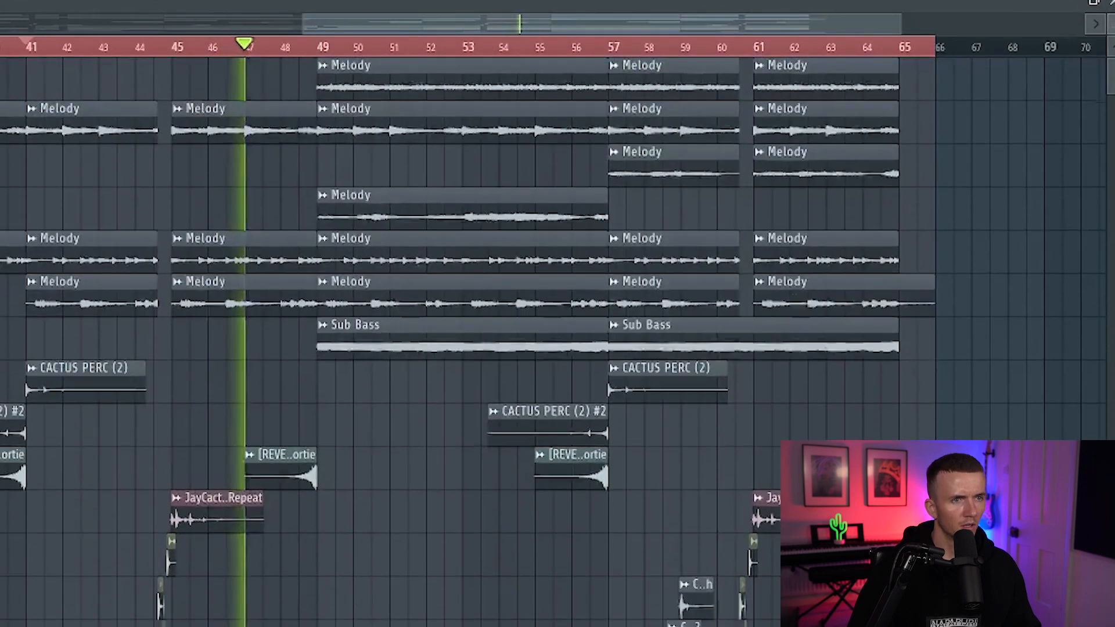
key("space")
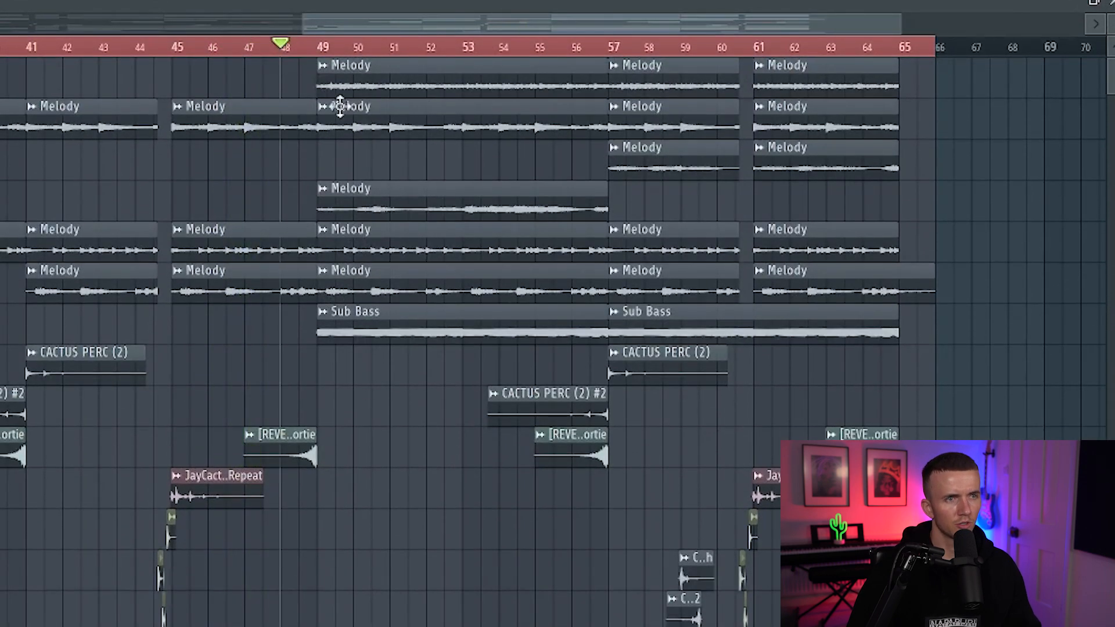
right_click(375, 337)
scroll(375, 343, "up", 2)
key("space")
right_click(398, 82)
right_click(405, 298)
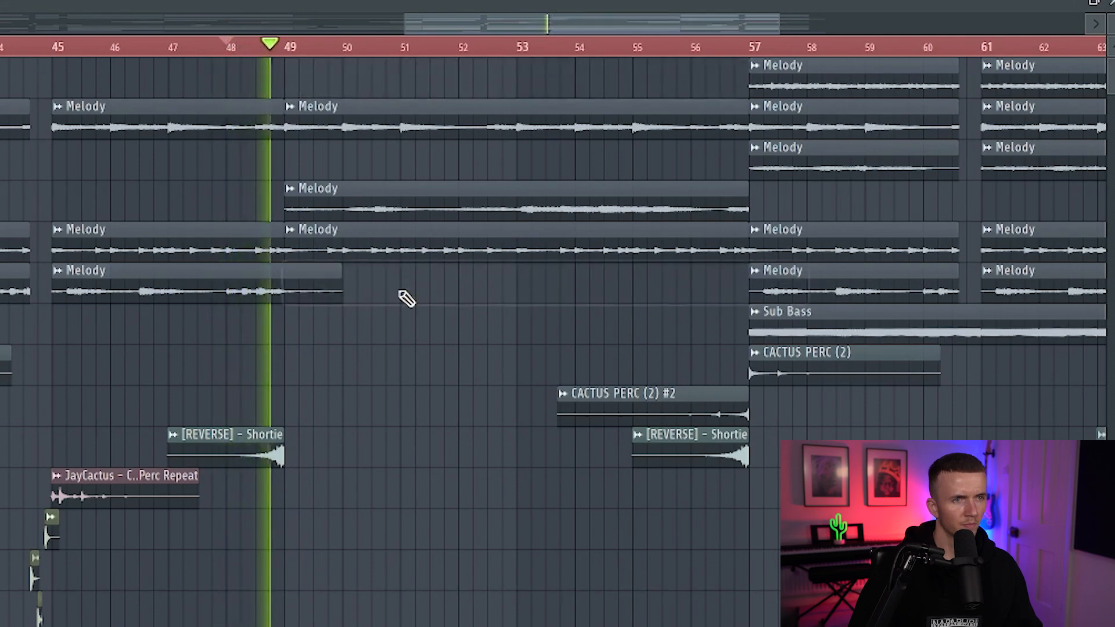
Replace the Melody clips between bars 57 and 65 with the intro's uninterrupted Melody clips on tracks 2 and 6
scroll(406, 300, "down", 4)
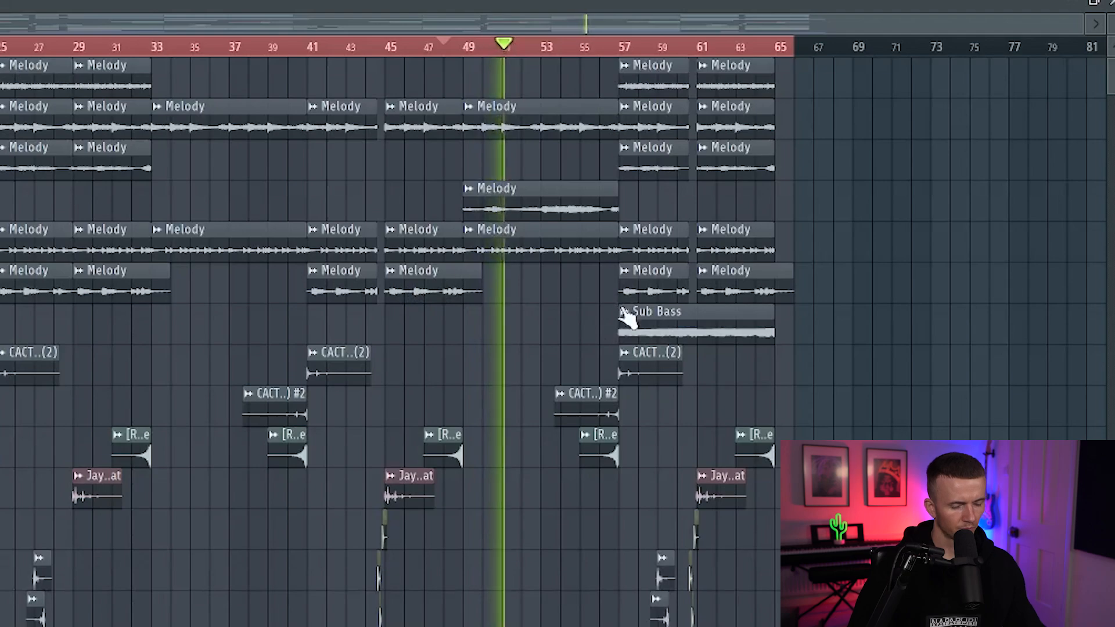
scroll(865, 388, "up", 3)
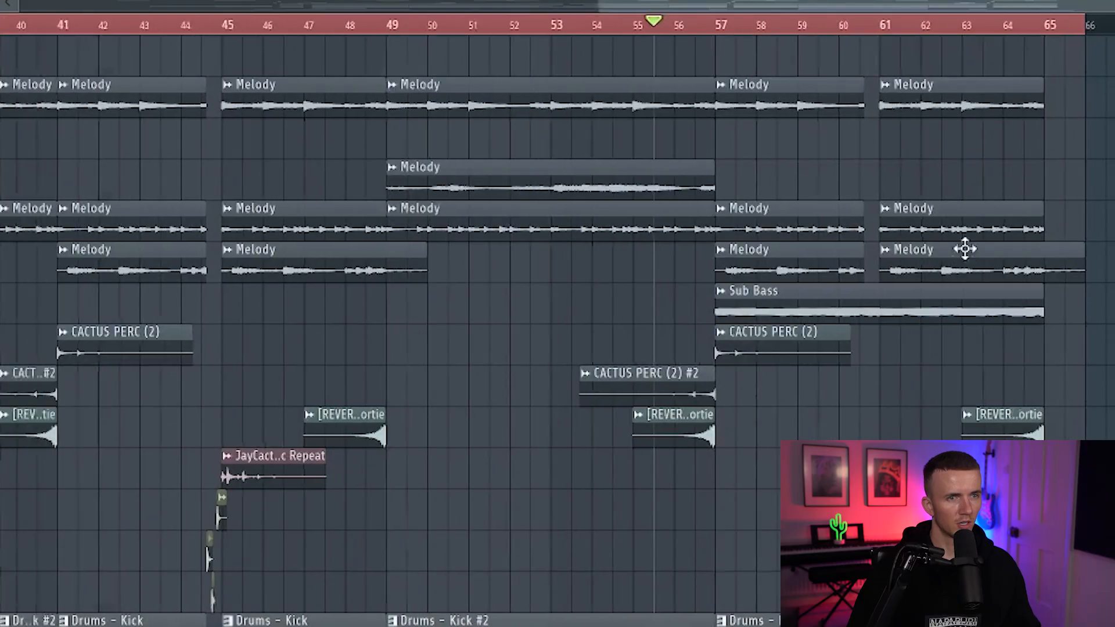
scroll(966, 250, "down", 4)
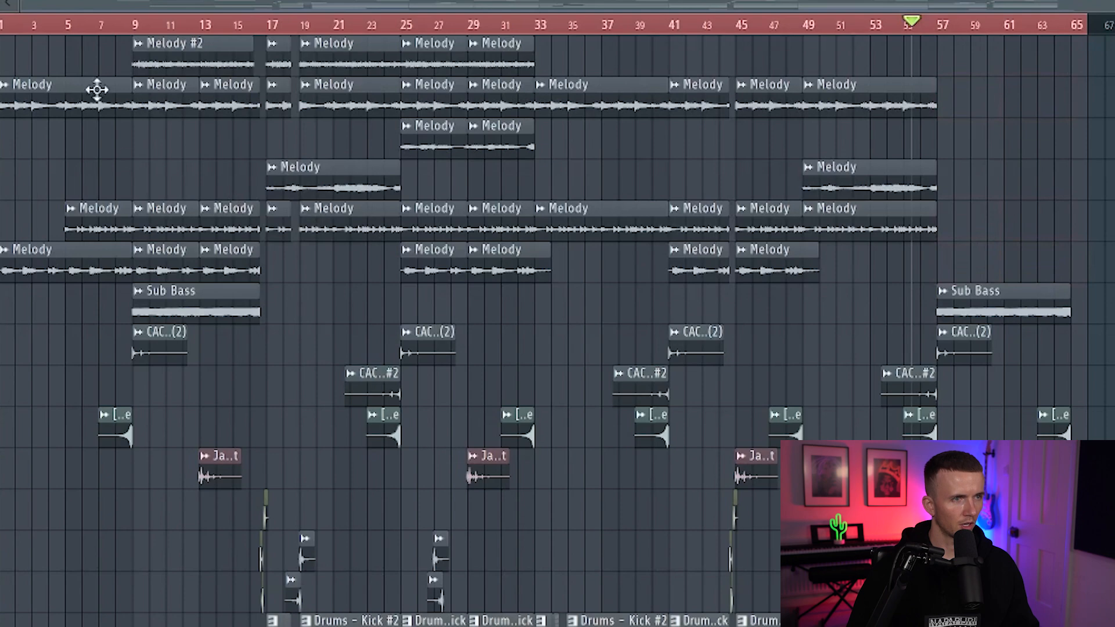
left_click_drag(101, 86, 65, 326)
left_click_drag(58, 266, 1062, 271)
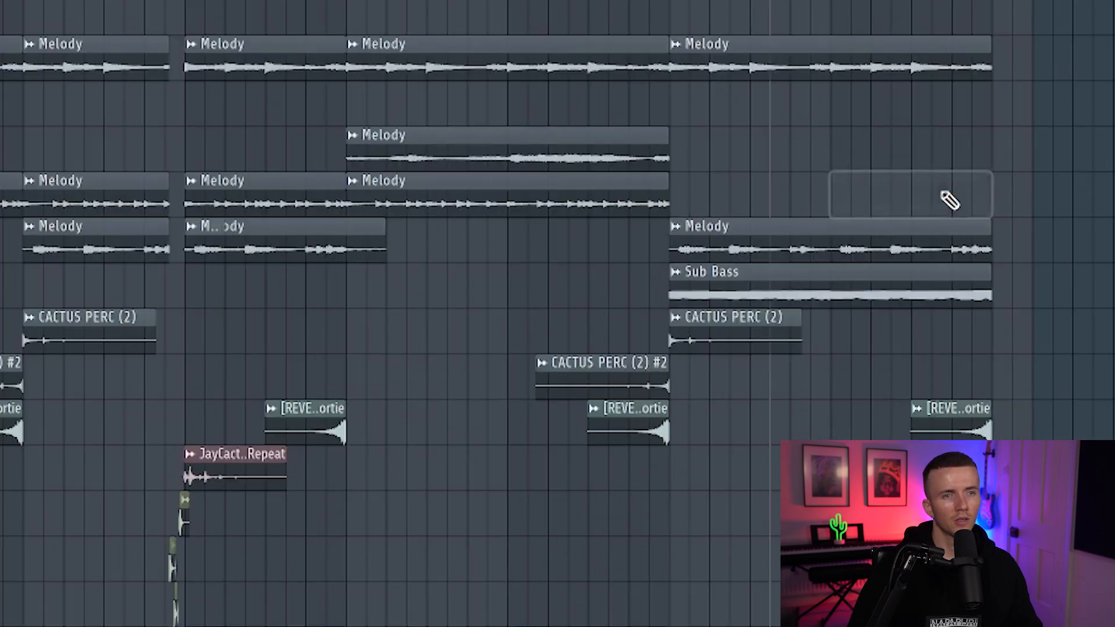
Slice the Drums - Clap clip on track 19 at bars 63 and 64, removing the pieces at bars 62 and 64
scroll(950, 200, "down", 4)
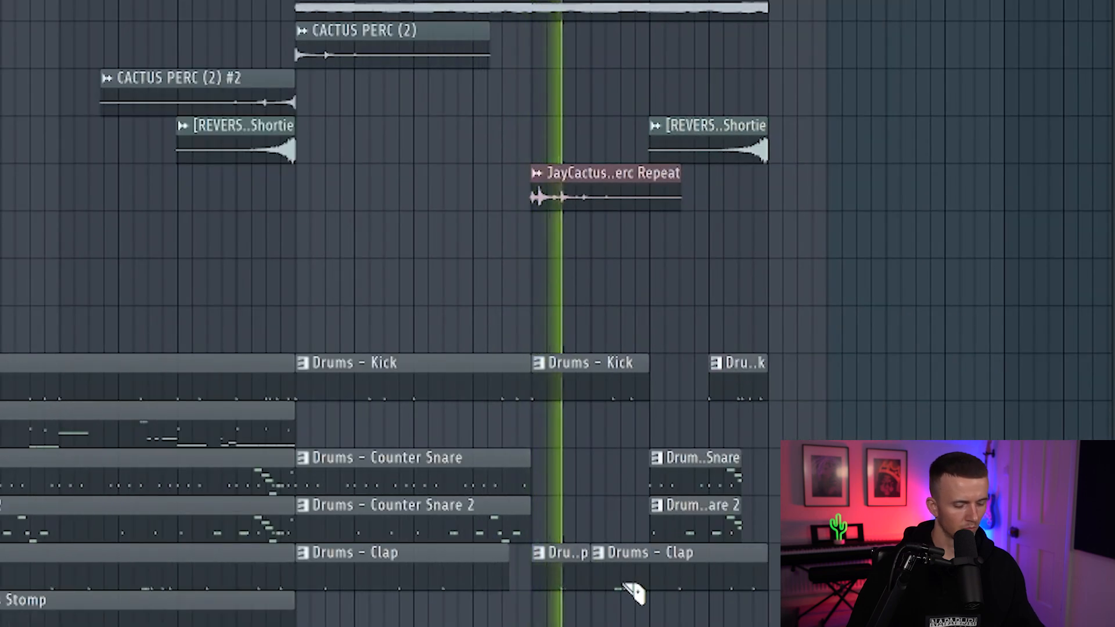
key("p")
key("c")
left_click(651, 580)
right_click(705, 581)
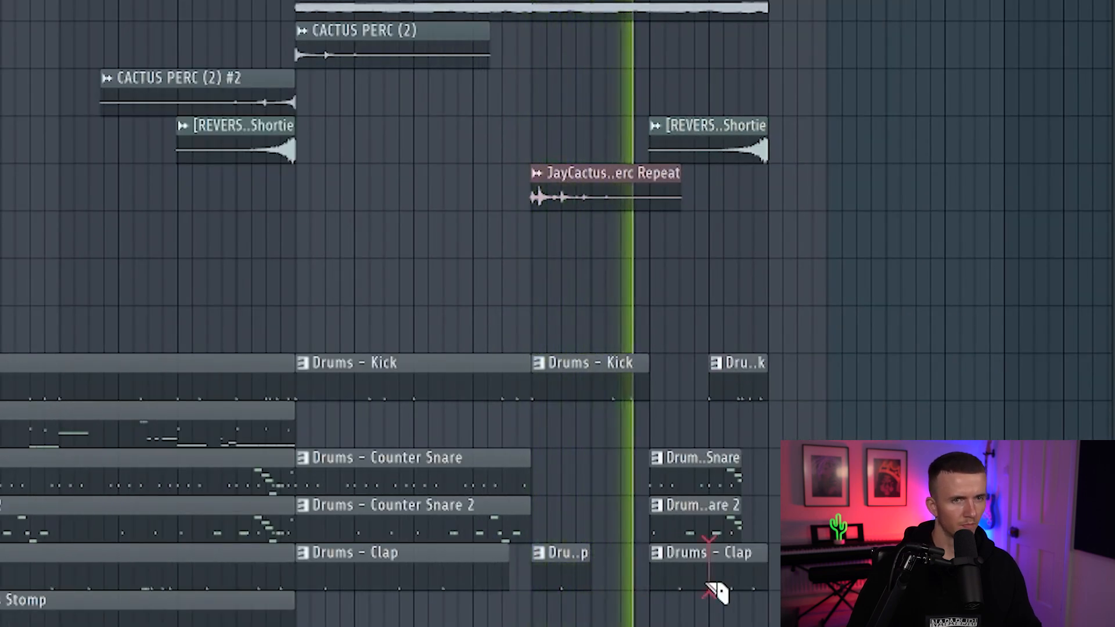
key("p")
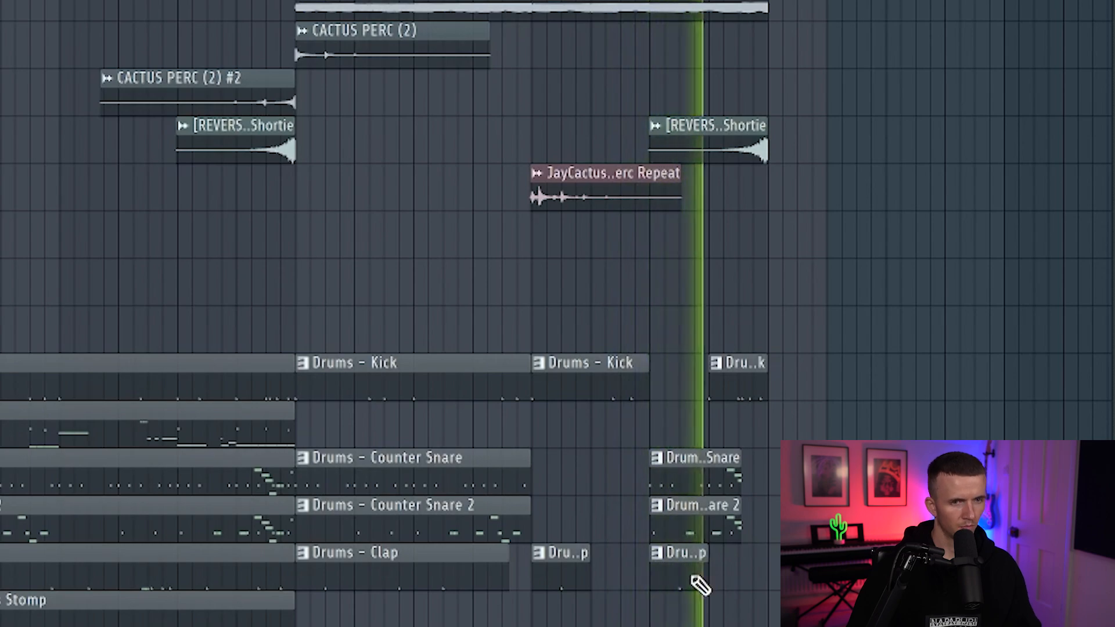
Select the arrangement's clips from bar 17 to bar 65 and duplicate them from bar 65 onward
scroll(700, 586, "down", 5)
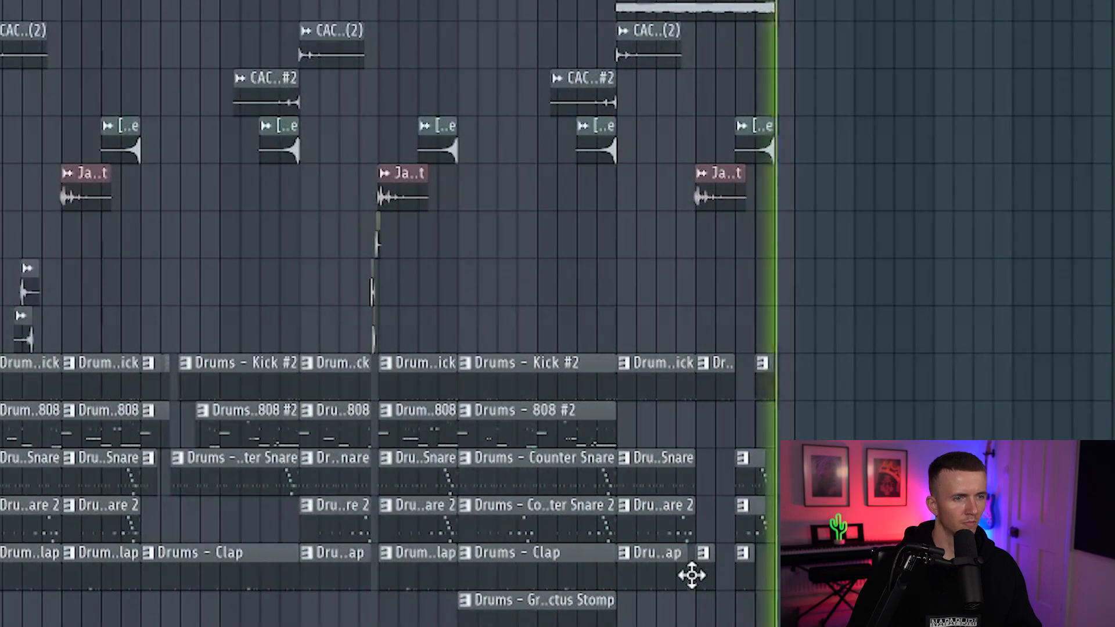
left_click_drag(163, 296, 180, 386, "ctrl")
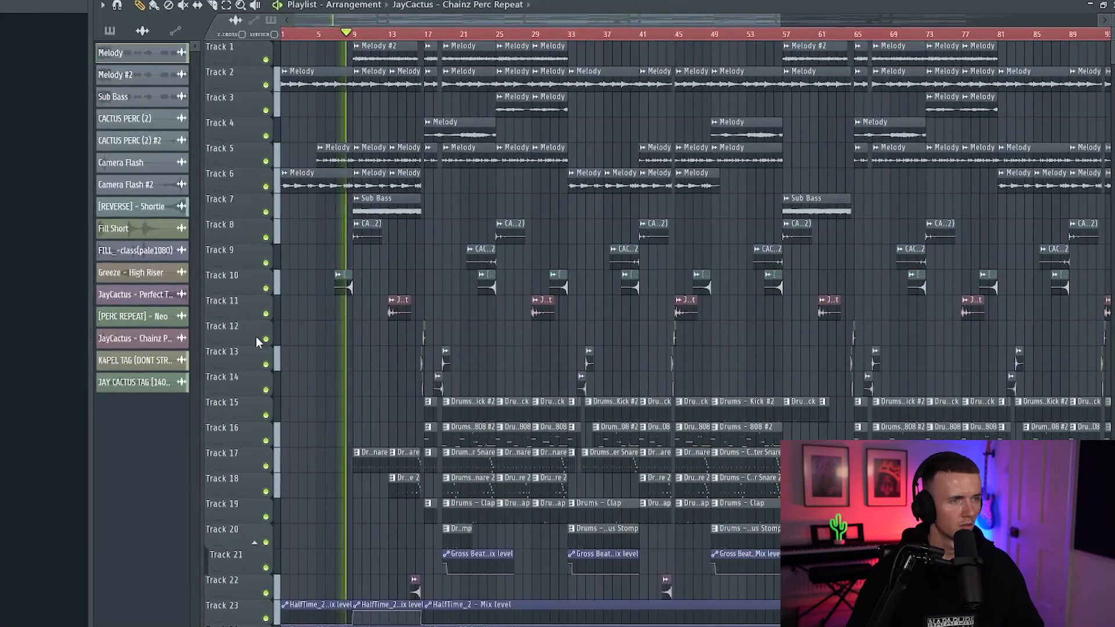
scroll(324, 339, "up", 3)
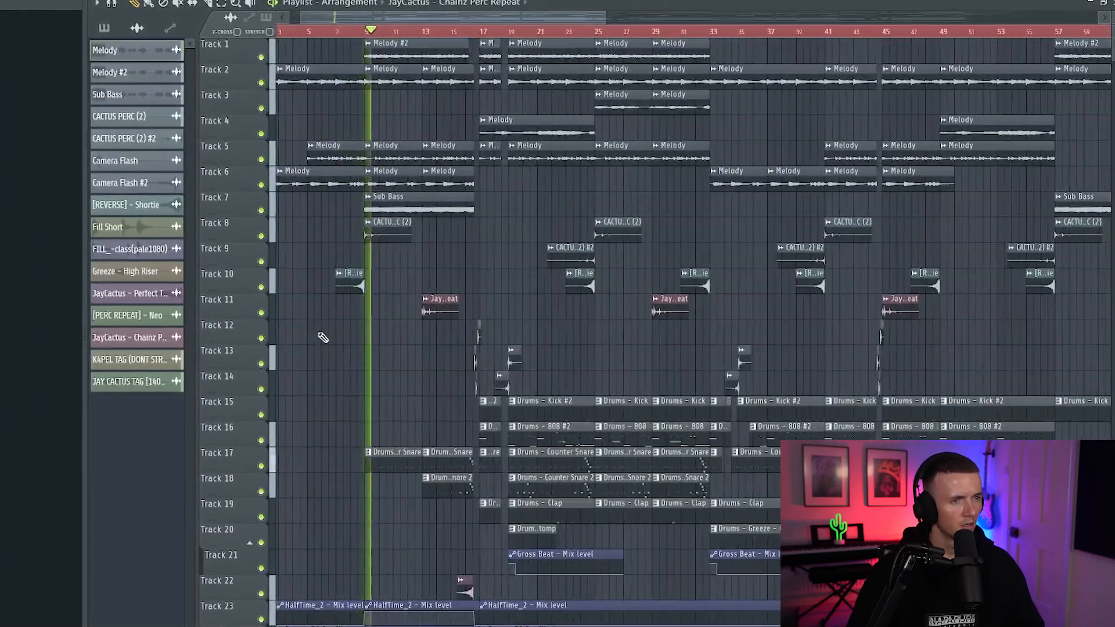